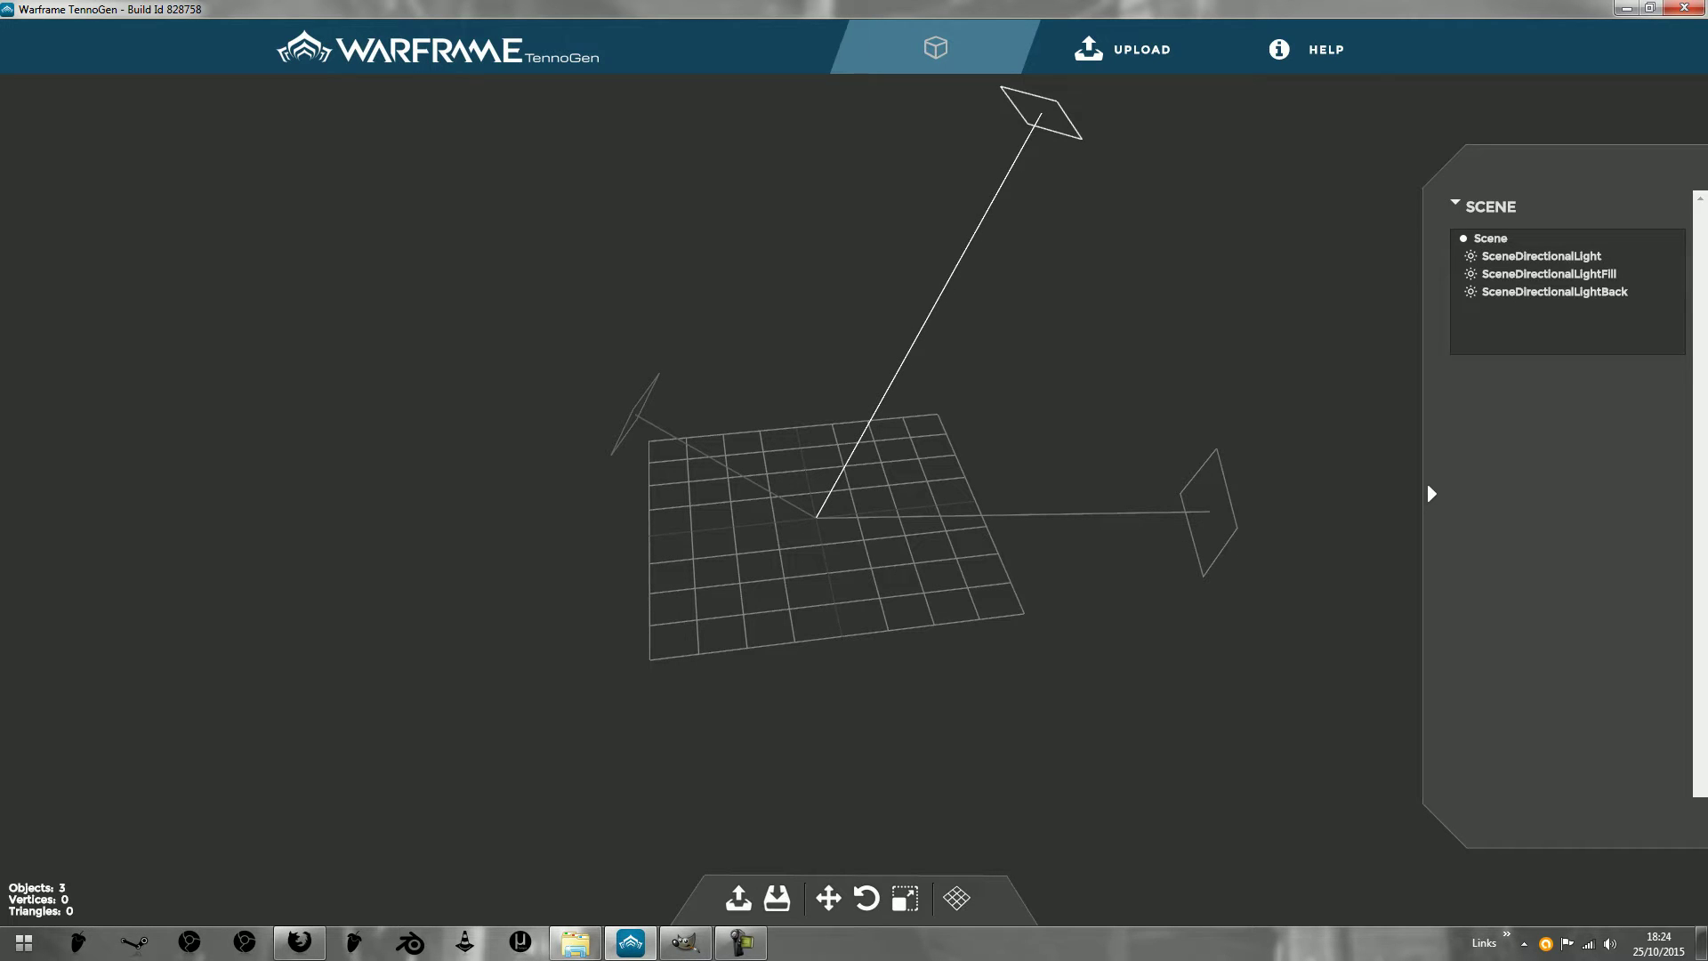
- View the Content Files and Examples help page with F1, then return to the 3D viewer
key(F1)
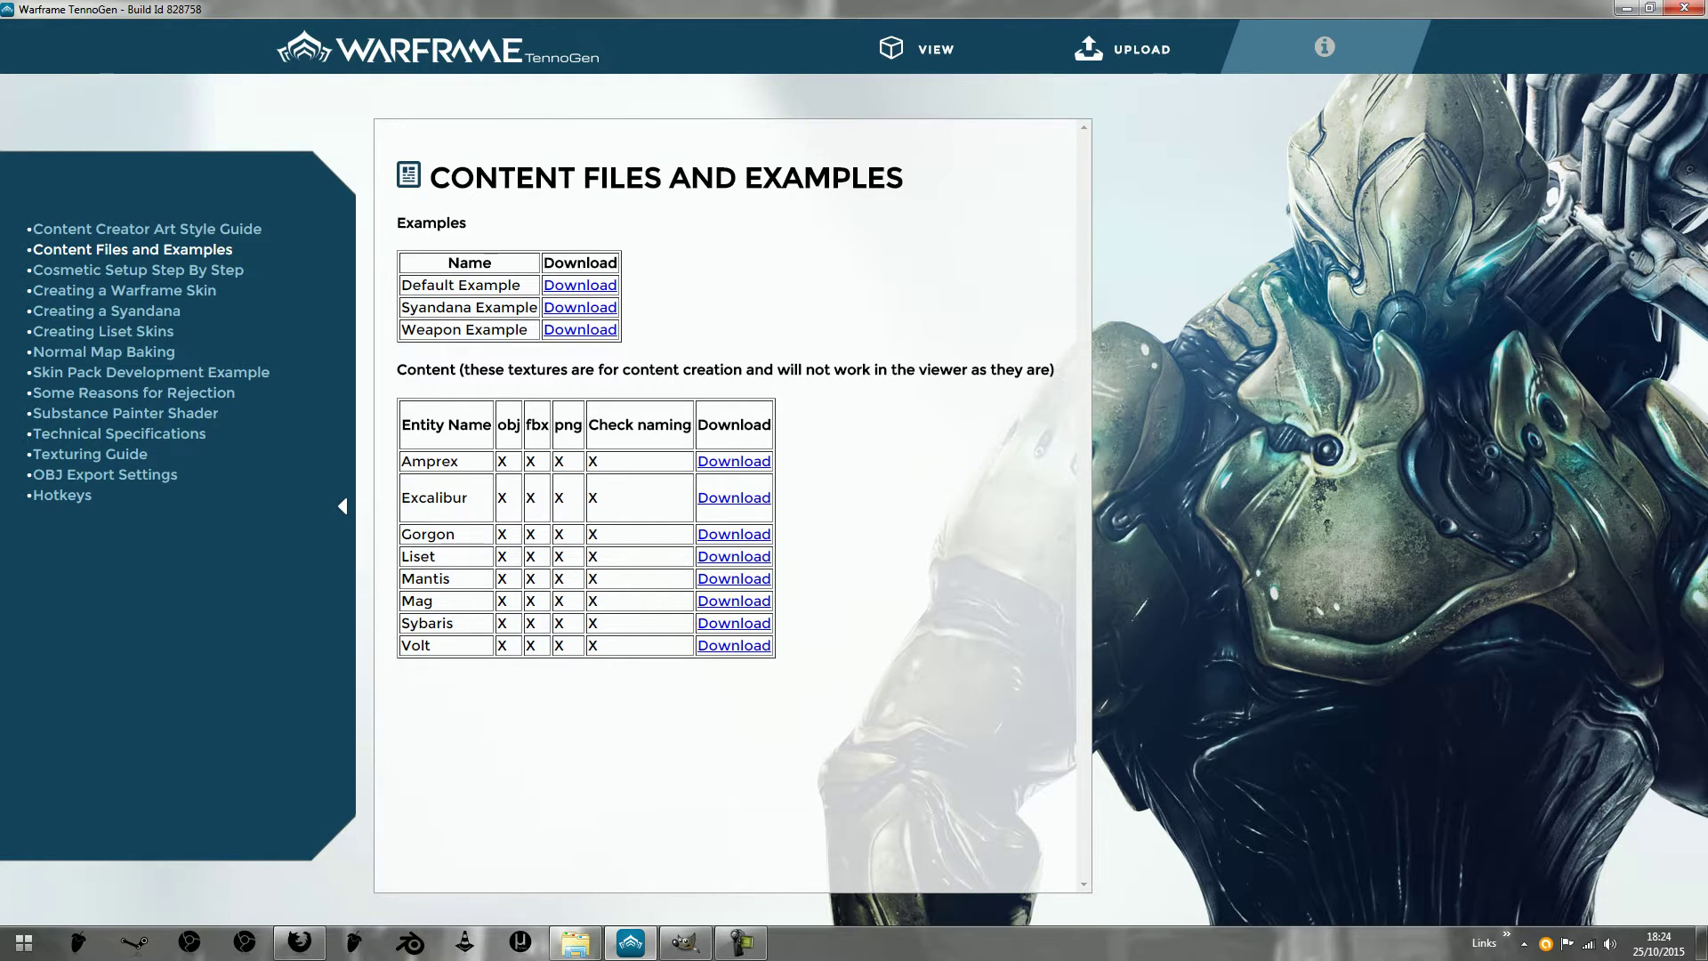
key(F1)
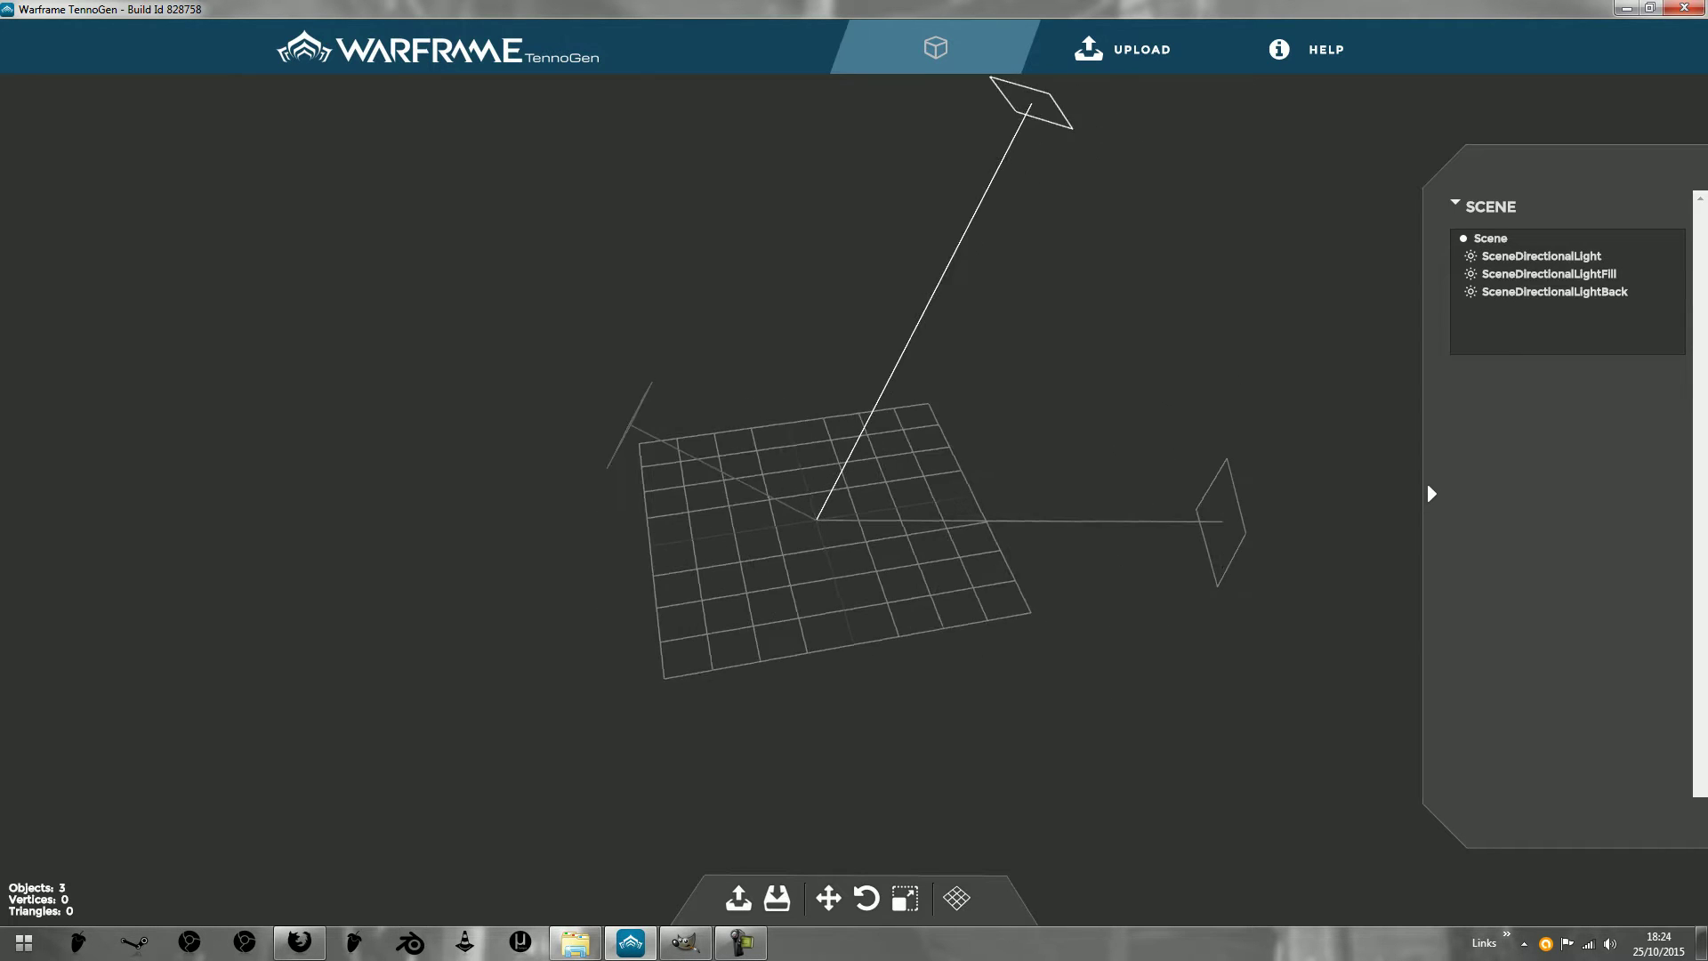
- Load Sybaris.obj into the scene and select the Sybaris mesh
key(ctrl+o)
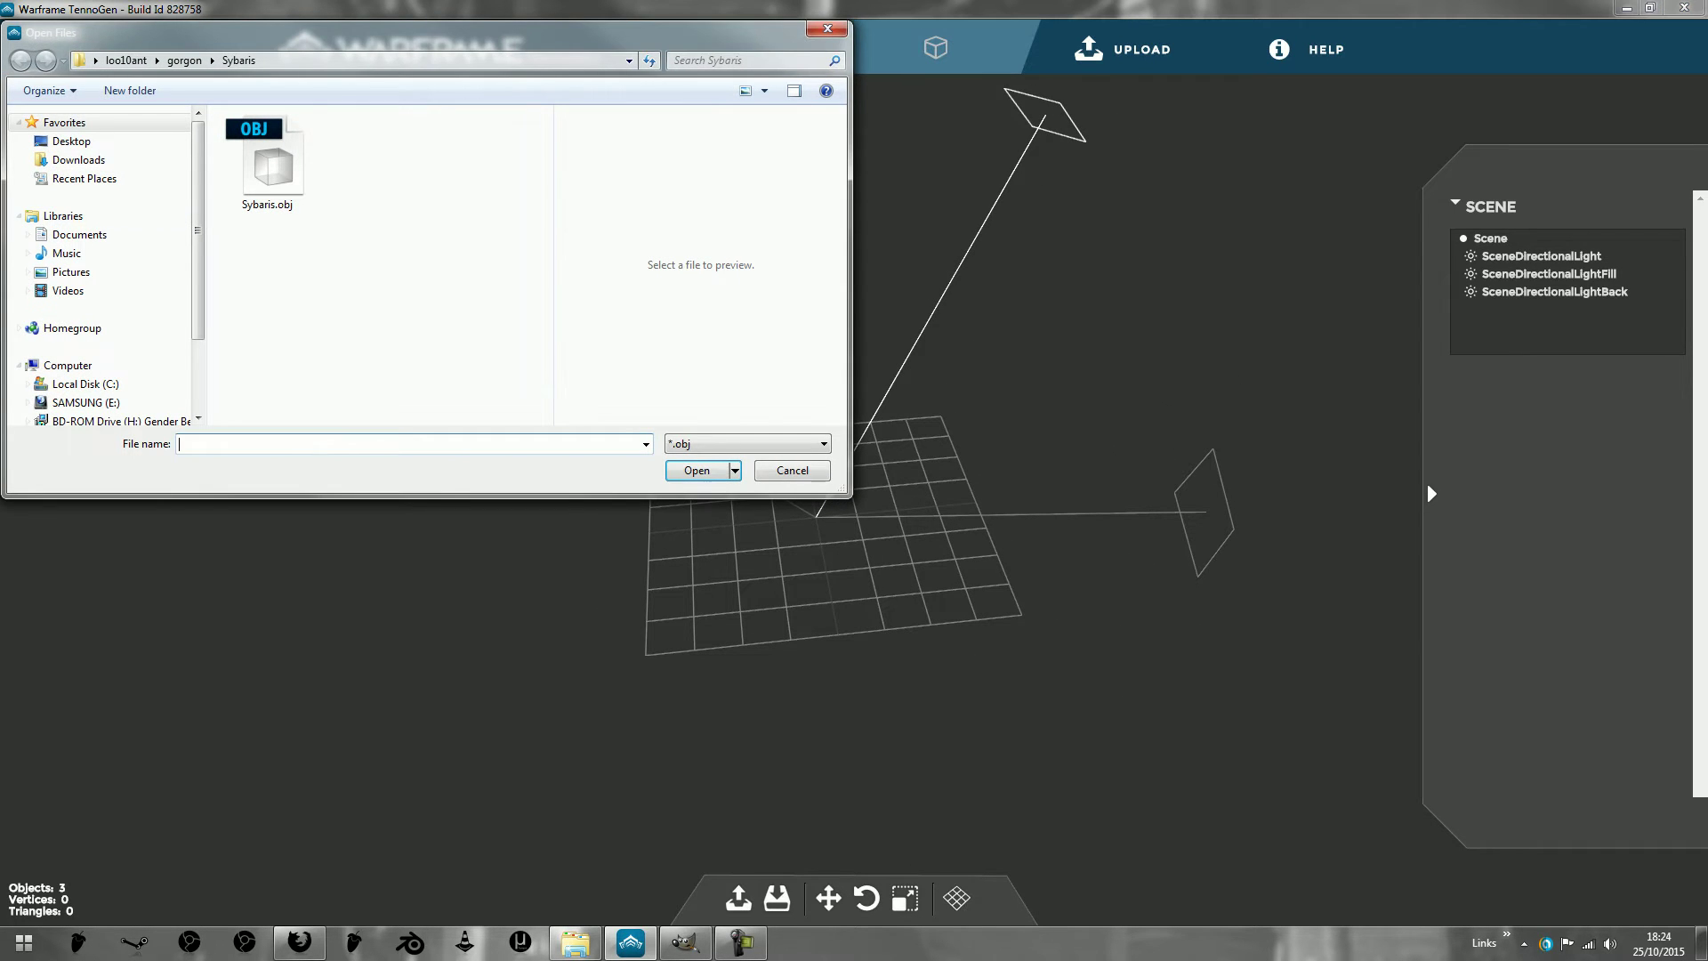
click(267, 160)
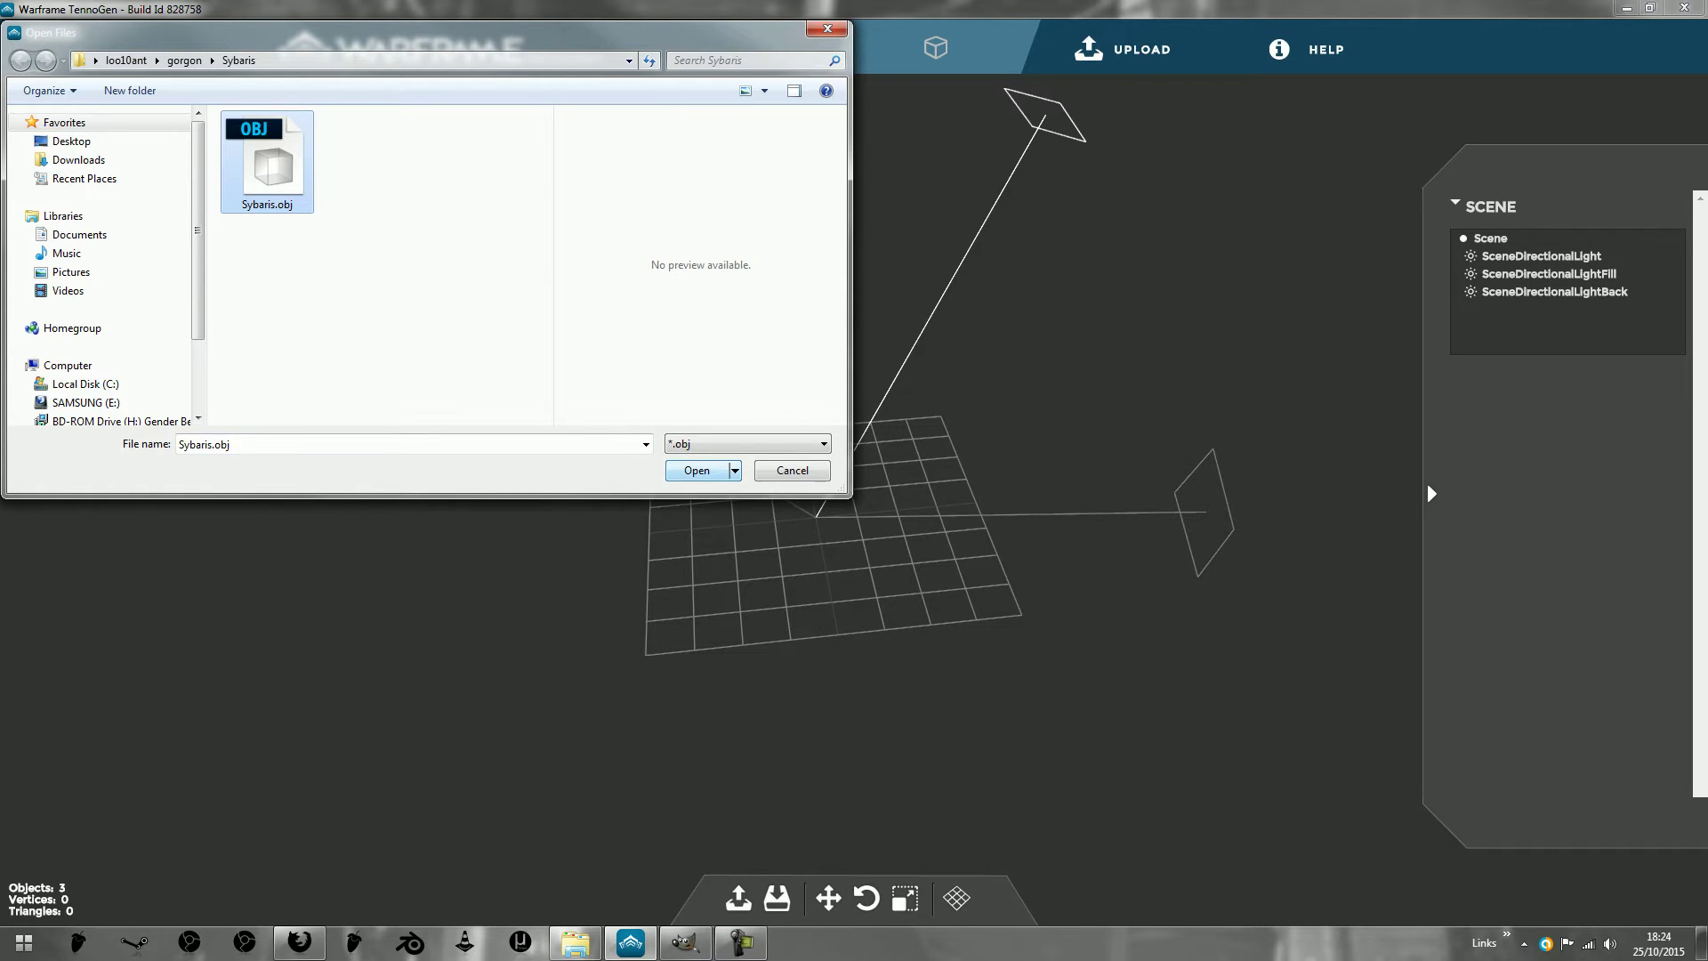
key(Return)
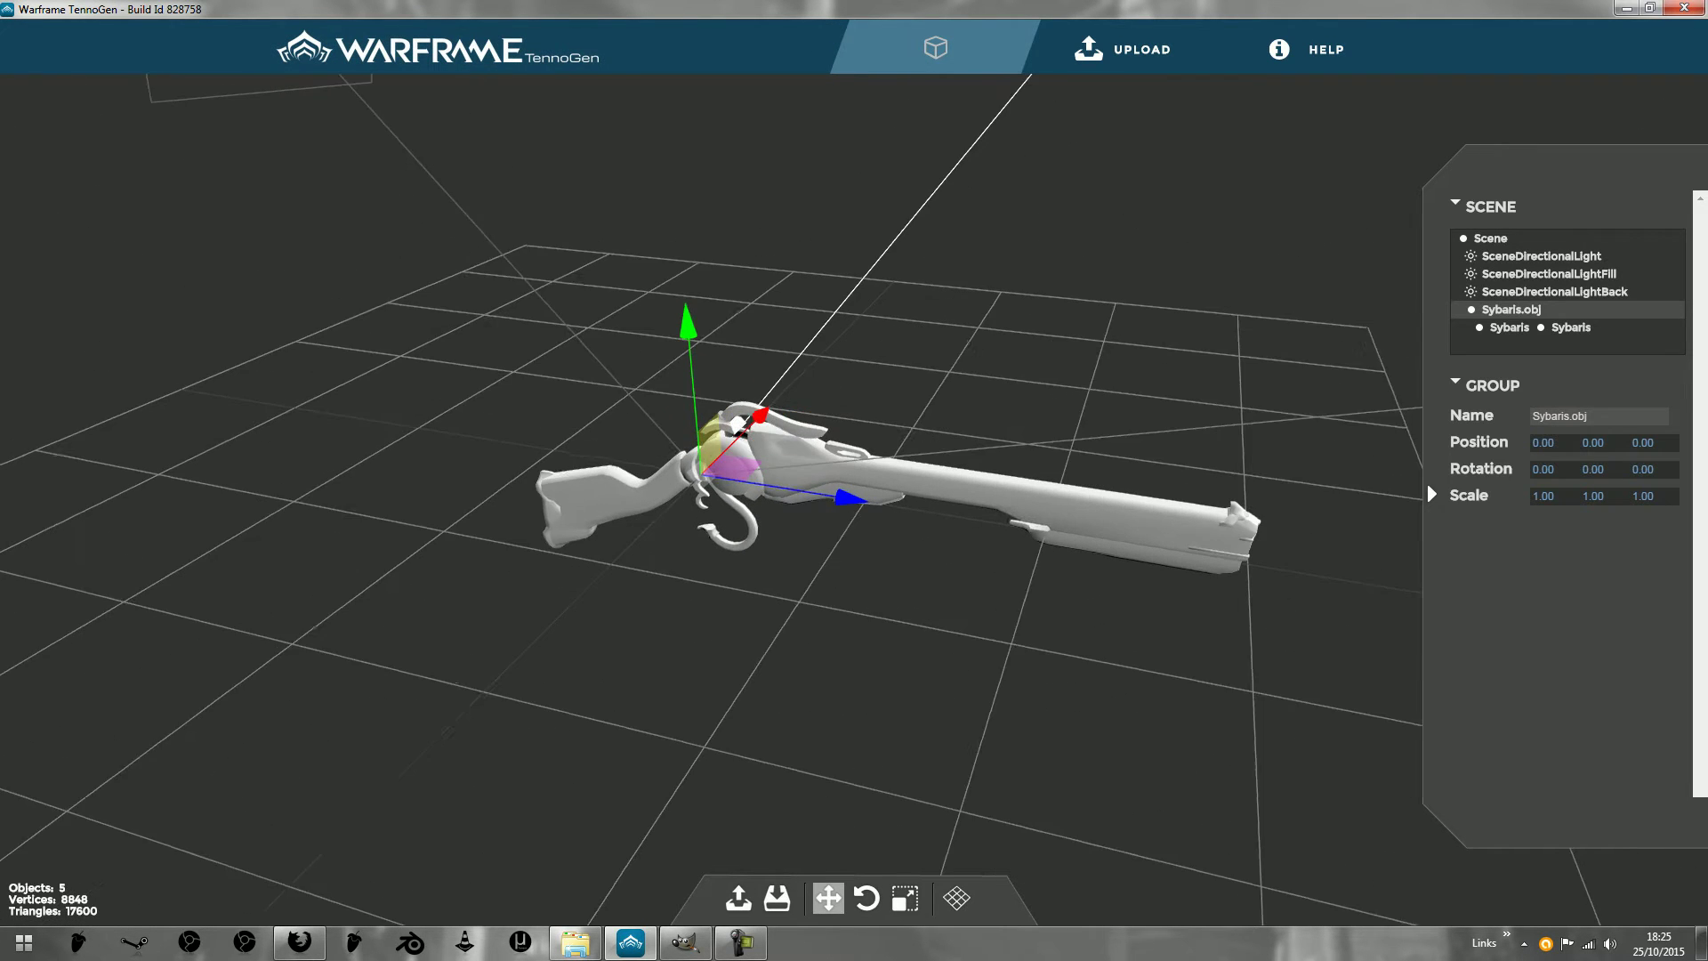
click(1509, 327)
- Apply Sybaris_Diffuse as the diffuse texture and Sybaris_Normal as the normal map
click(1618, 632)
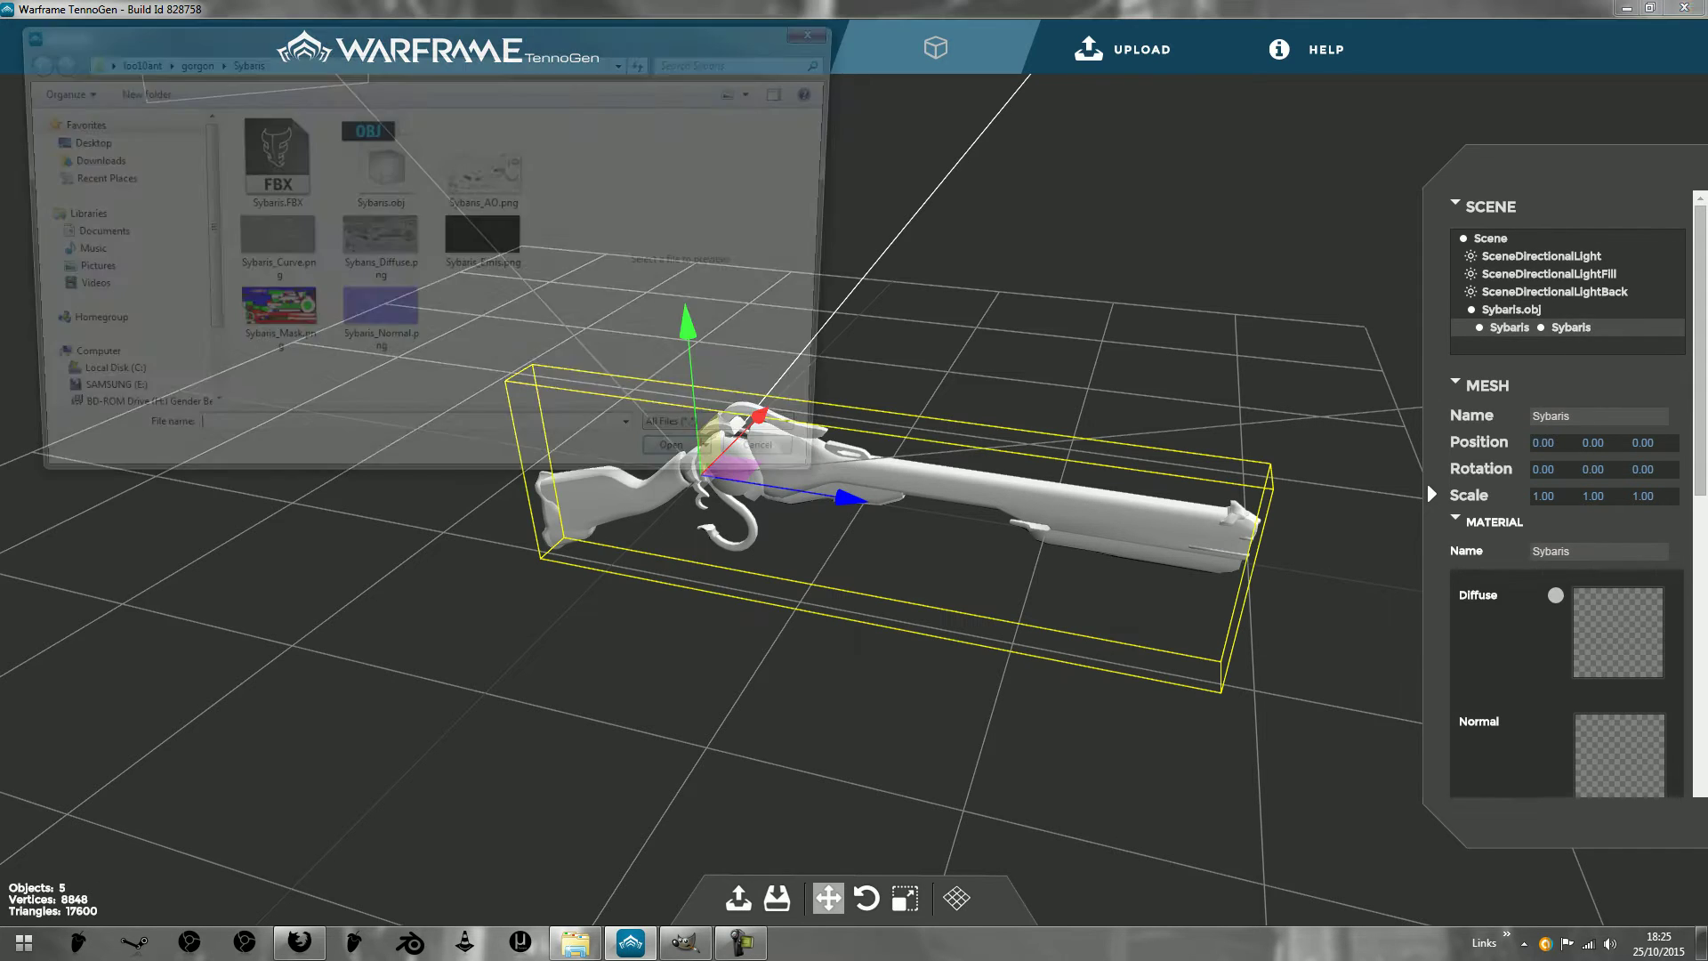
click(377, 251)
key(Return)
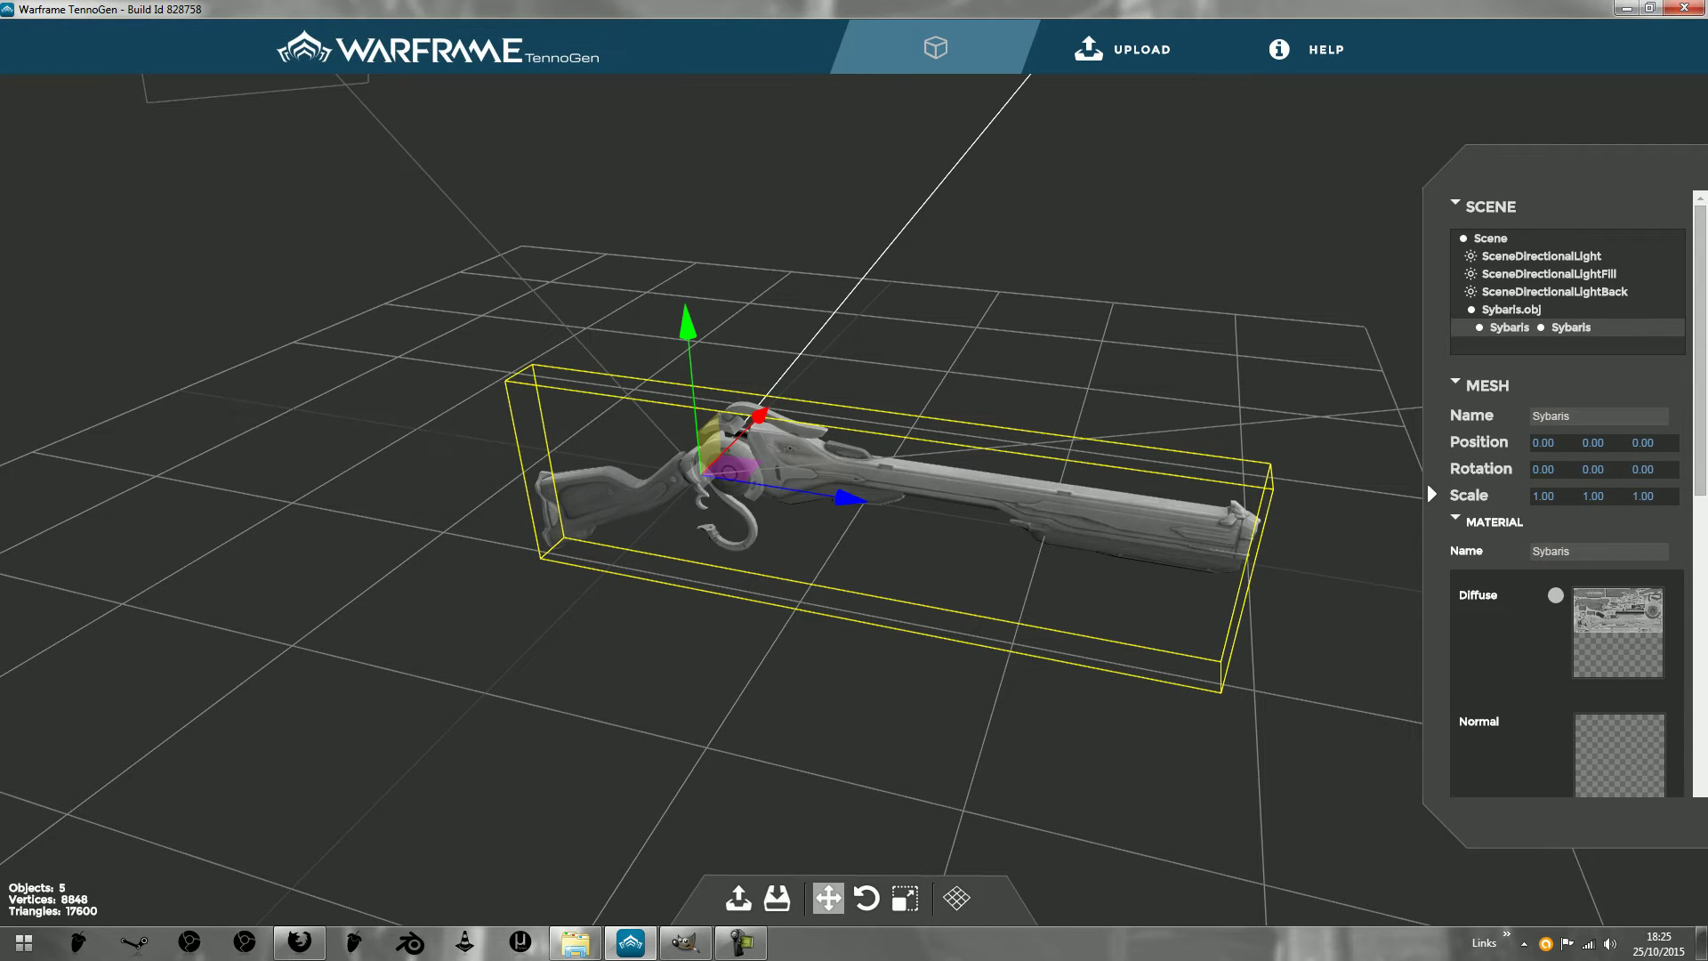
scroll(1565, 489, down, 5)
click(1618, 492)
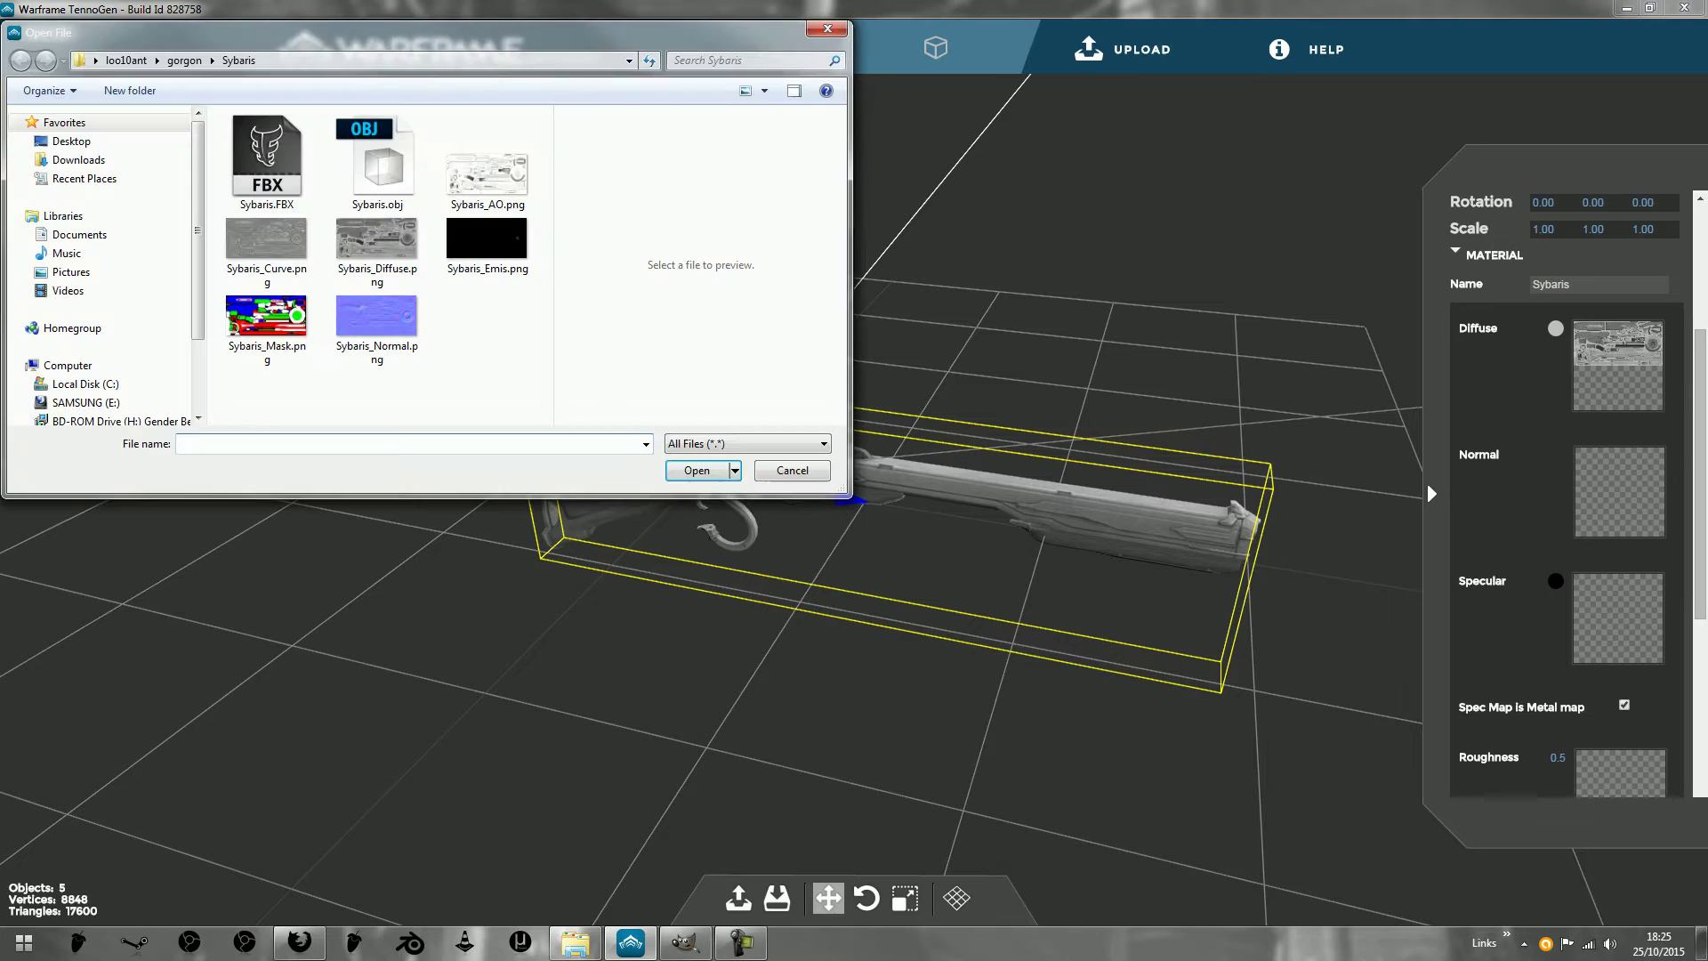
click(374, 329)
key(Return)
scroll(1566, 489, down, 3)
- Assign the specular and roughness textures to the gun's material
click(1617, 351)
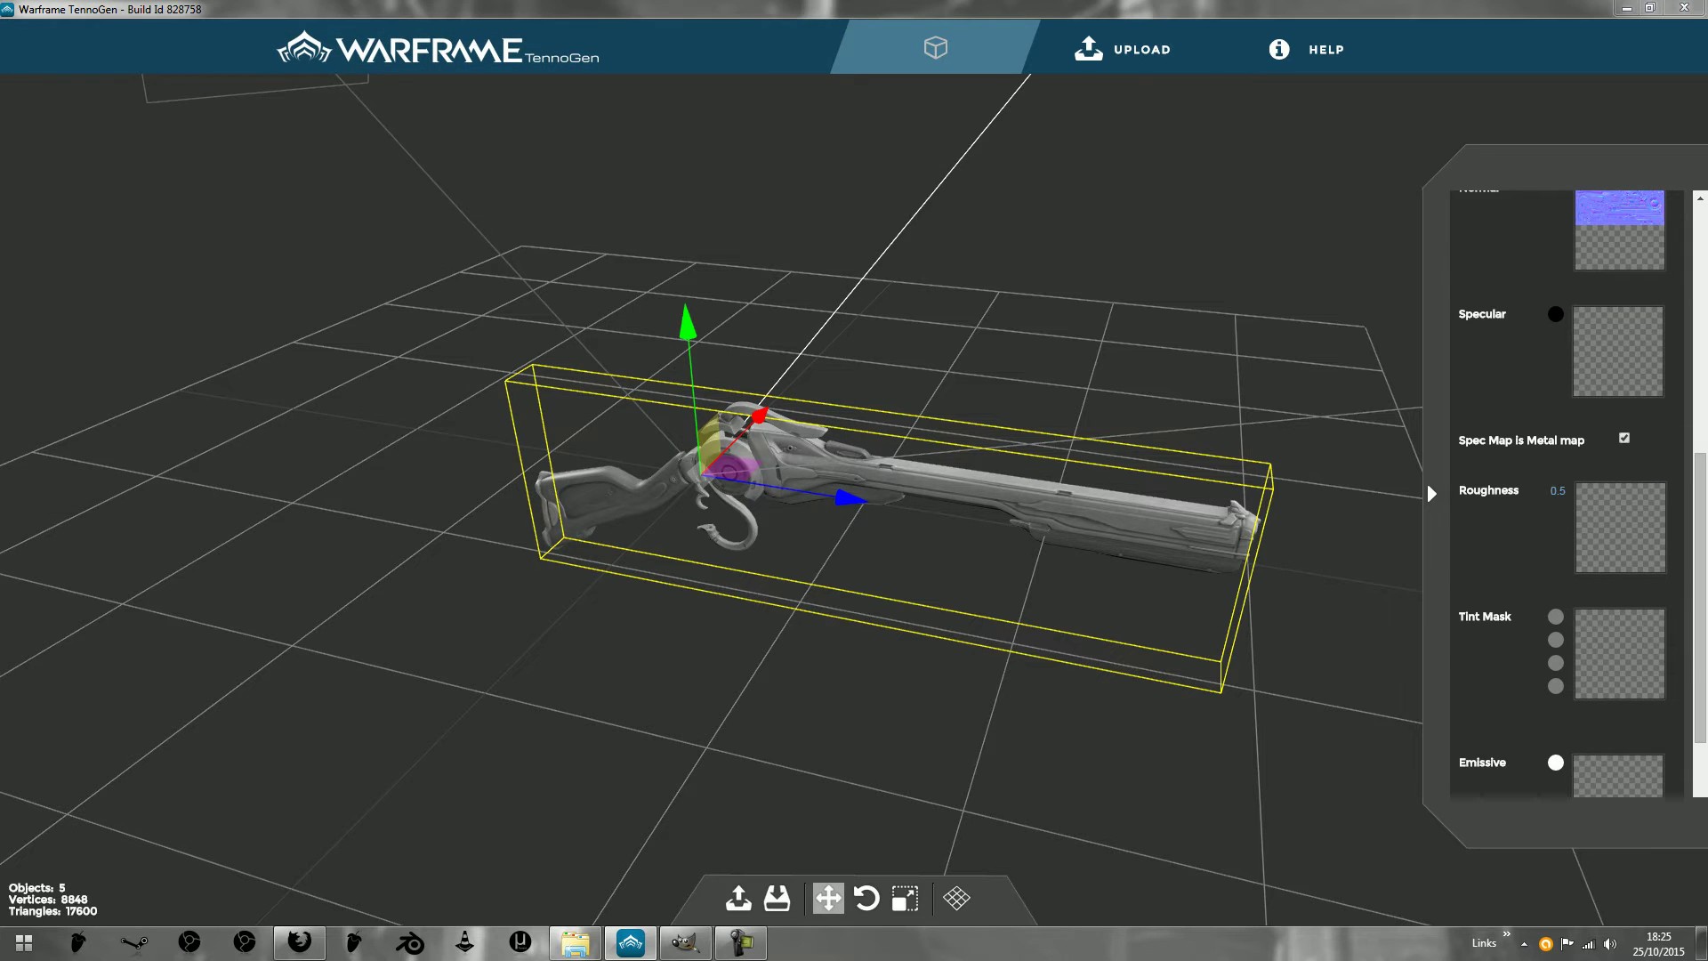
click(382, 274)
key(Return)
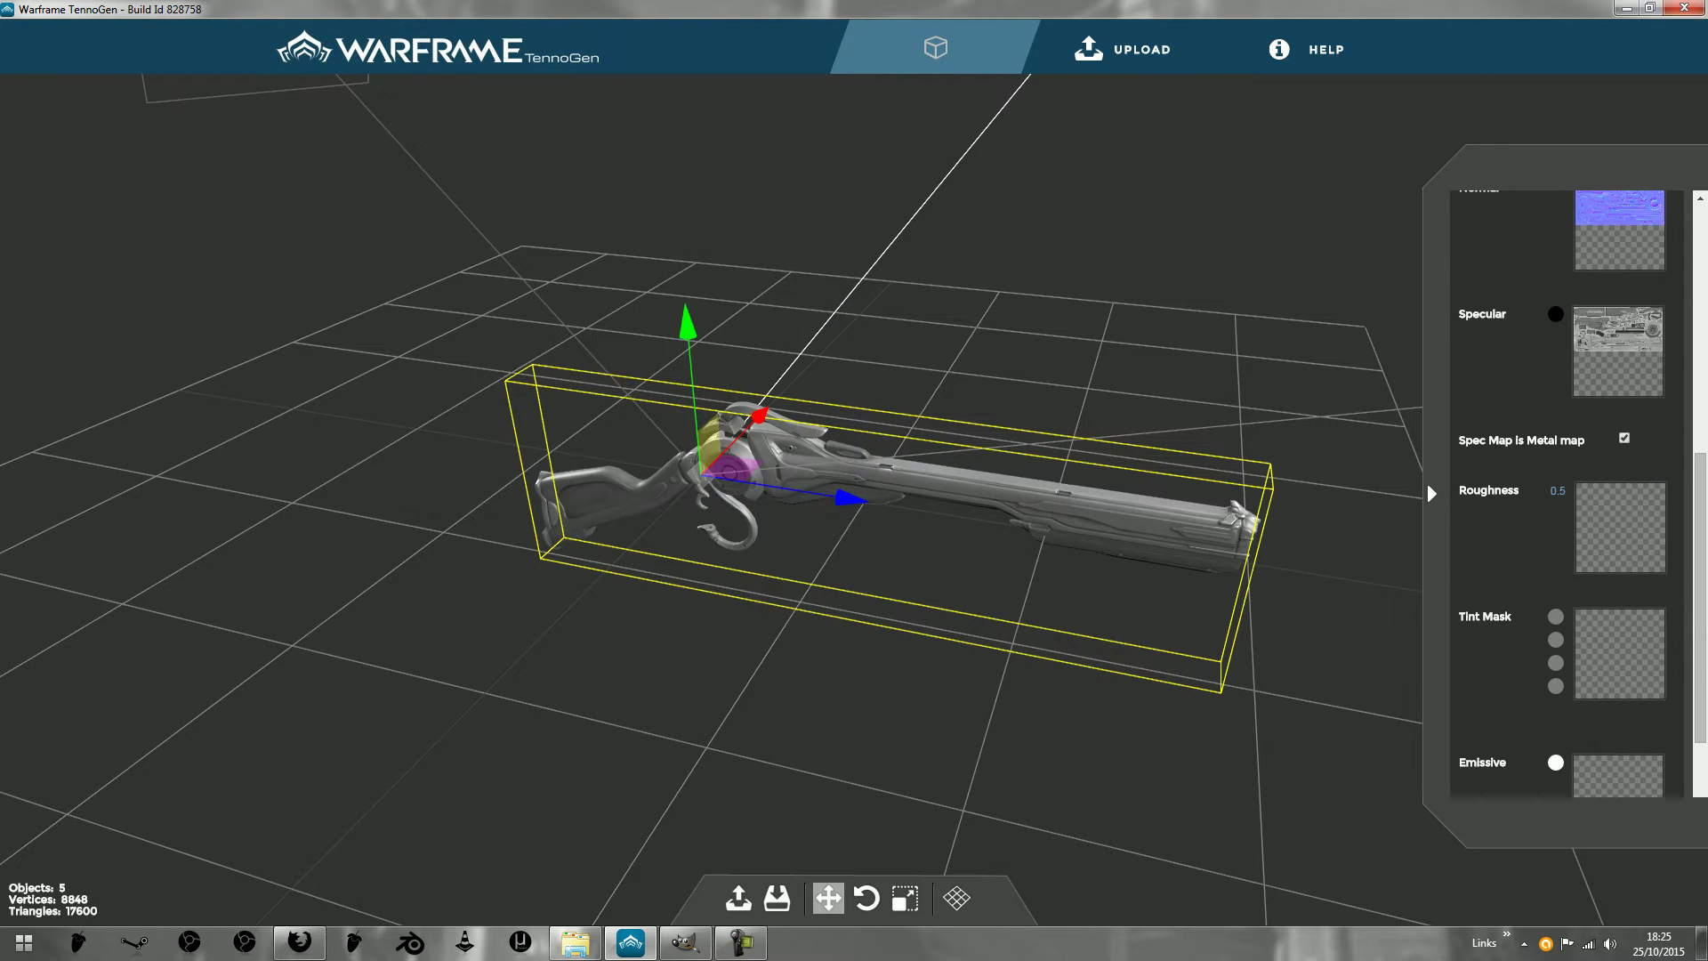
double_click(267, 244)
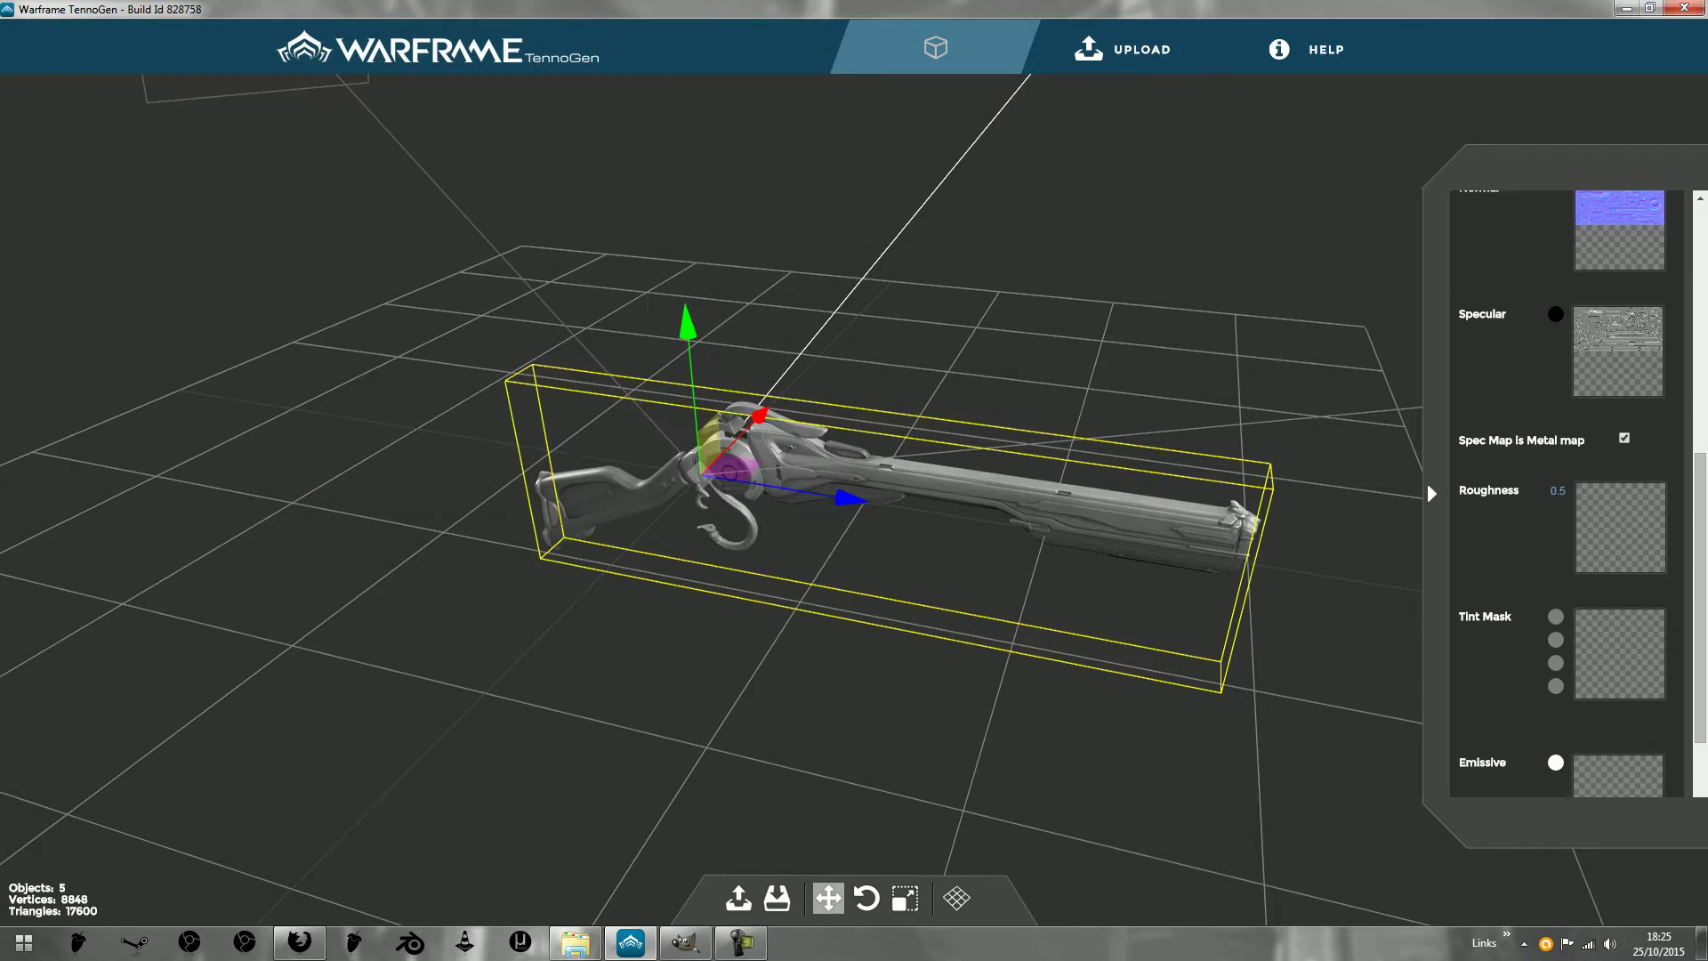
click(1618, 527)
double_click(493, 173)
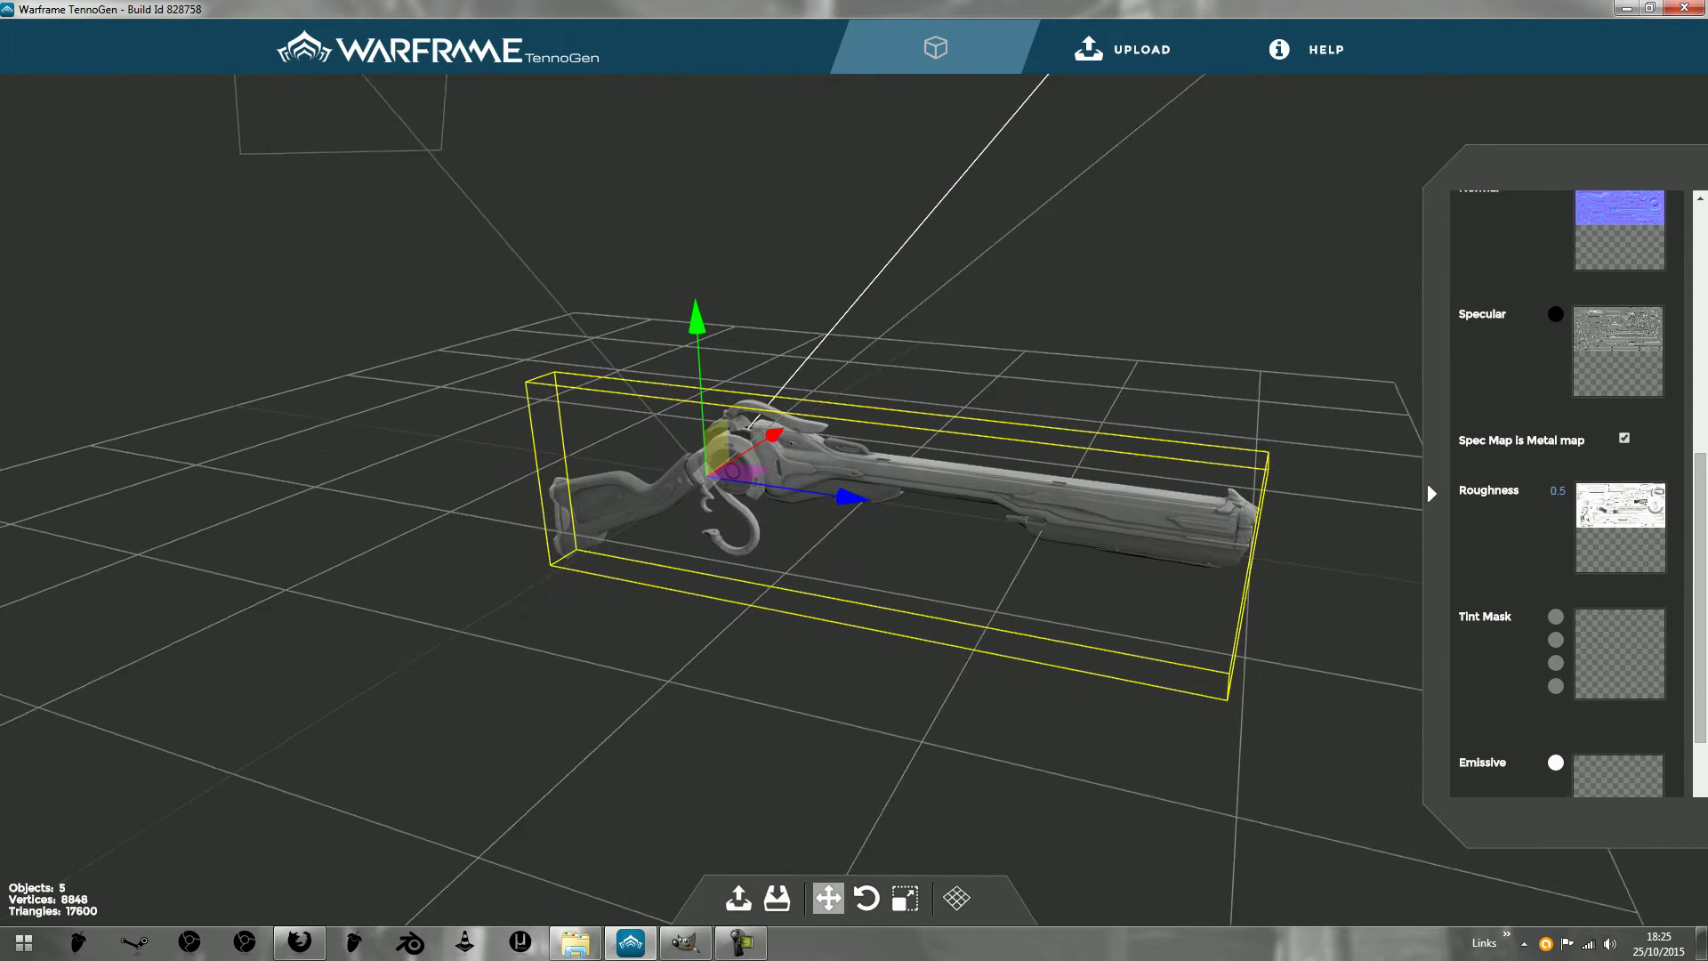
scroll(1570, 494, down, 3)
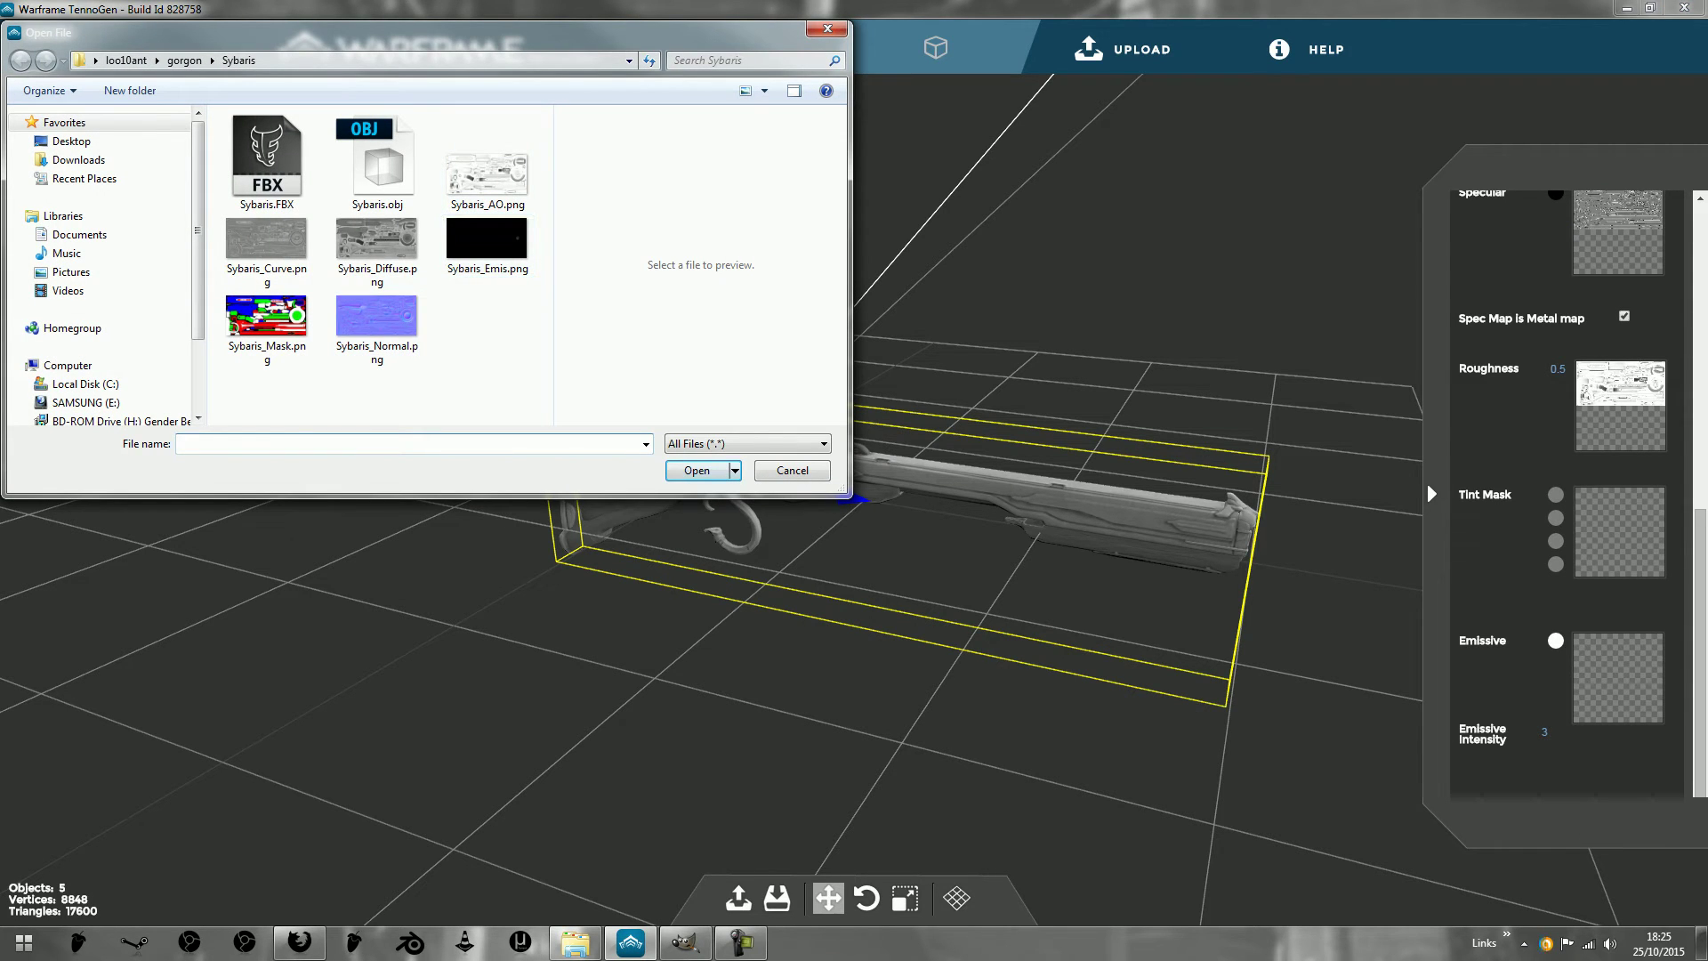
- Load Sybaris_Emis as the emissive map and set the emissive colour to white
click(486, 244)
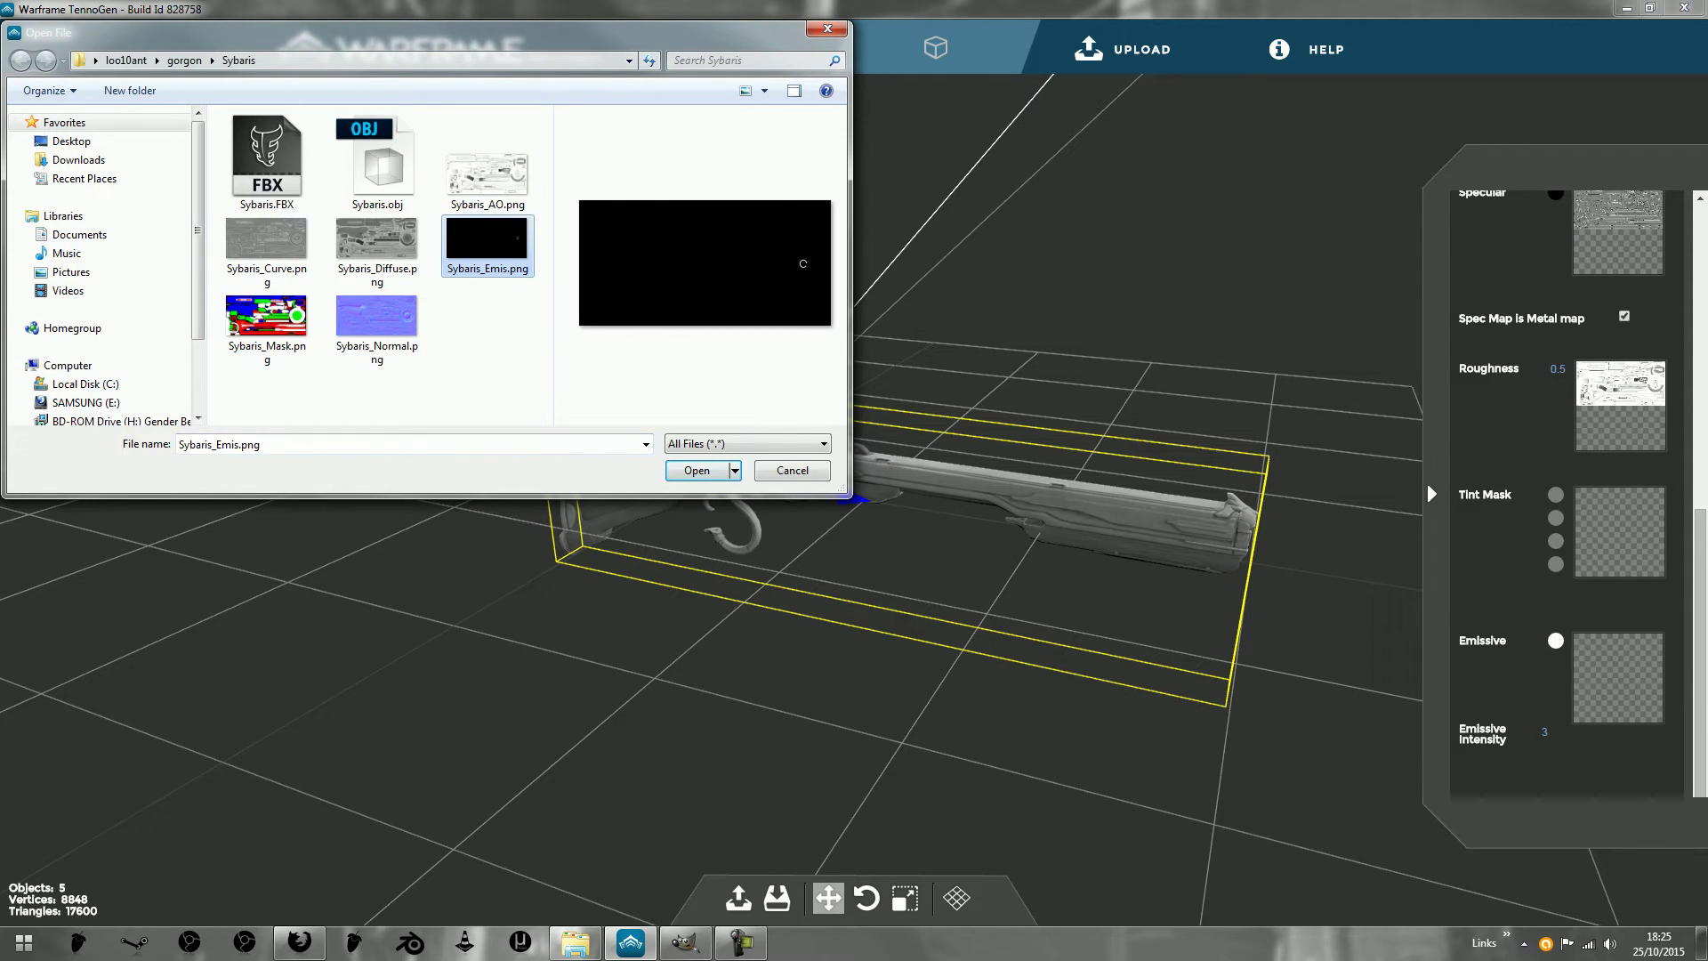
key(Return)
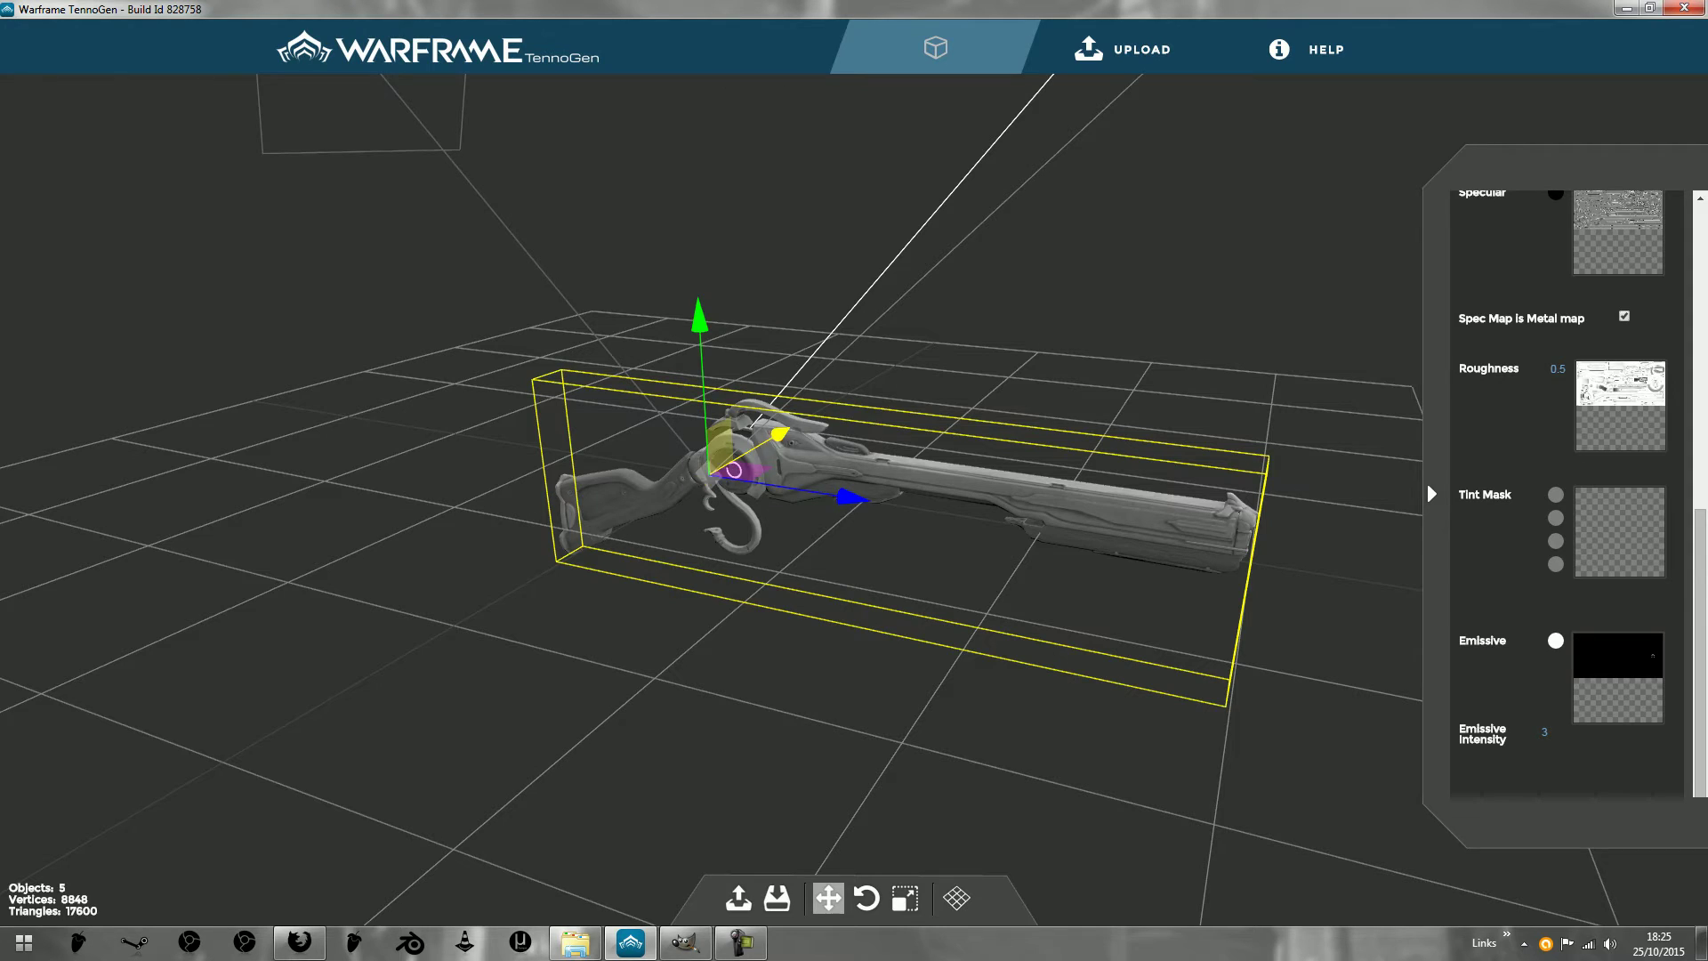
click(1555, 640)
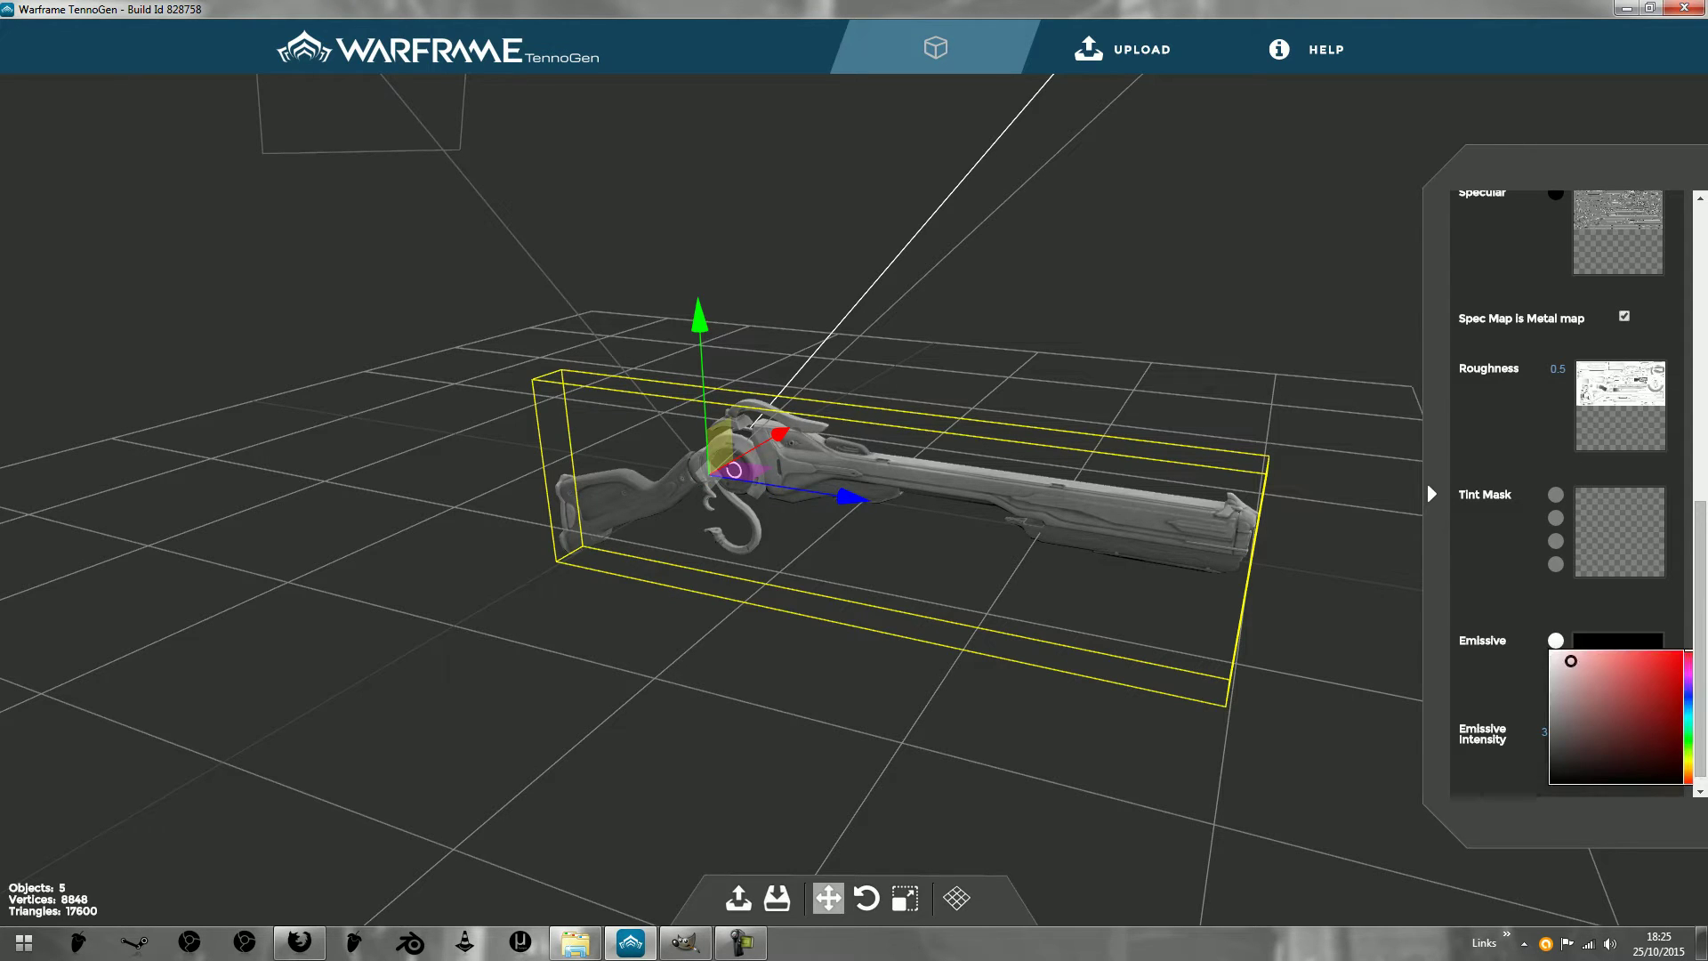
drag(1628, 698, 1551, 652)
drag(731, 471, 705, 499)
- Load Sybaris_Mask as the tint mask, tinting the first colour red and the fourth near-black red
click(1618, 640)
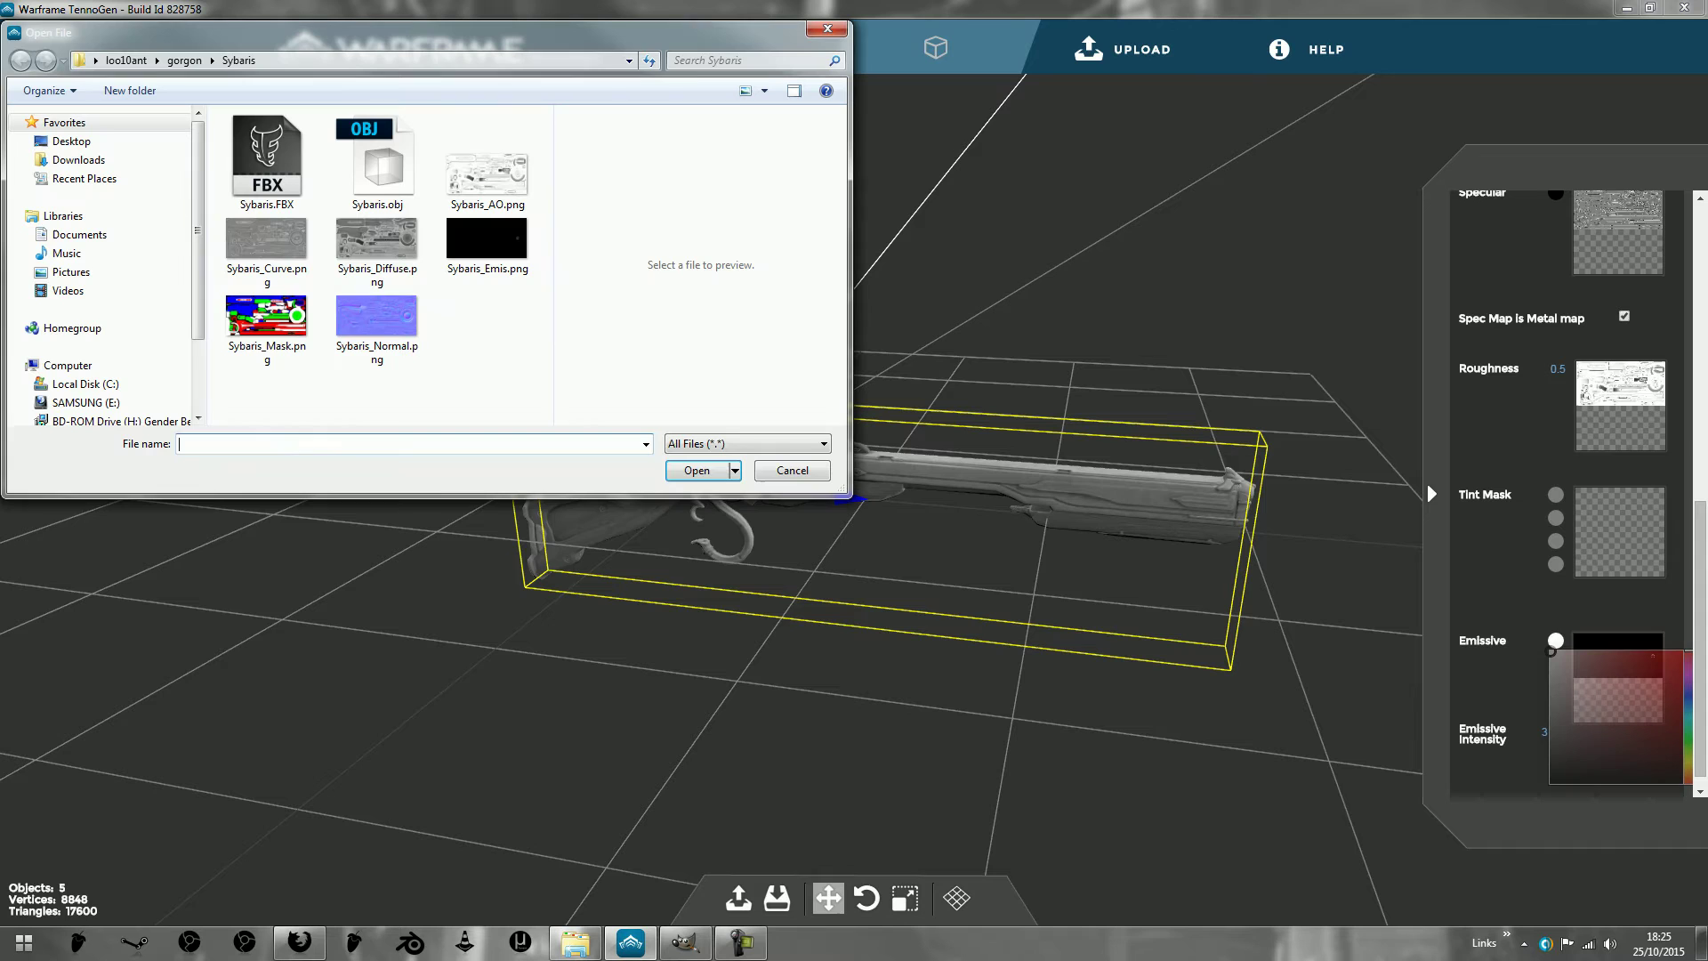
click(267, 320)
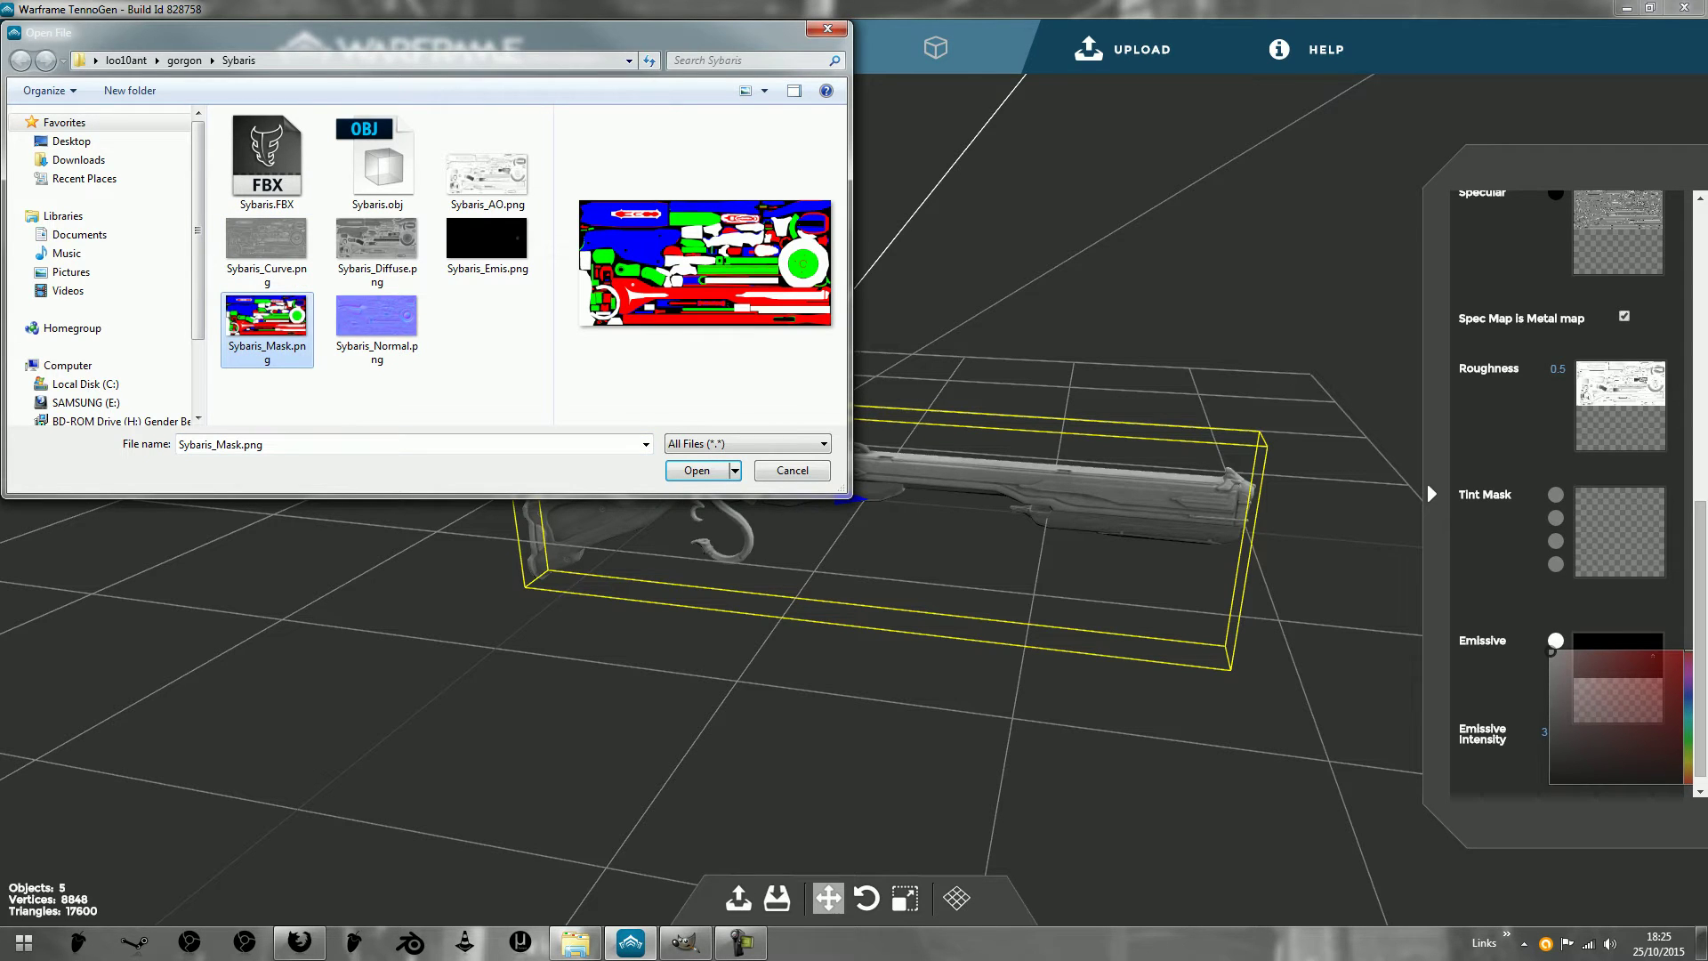
click(697, 470)
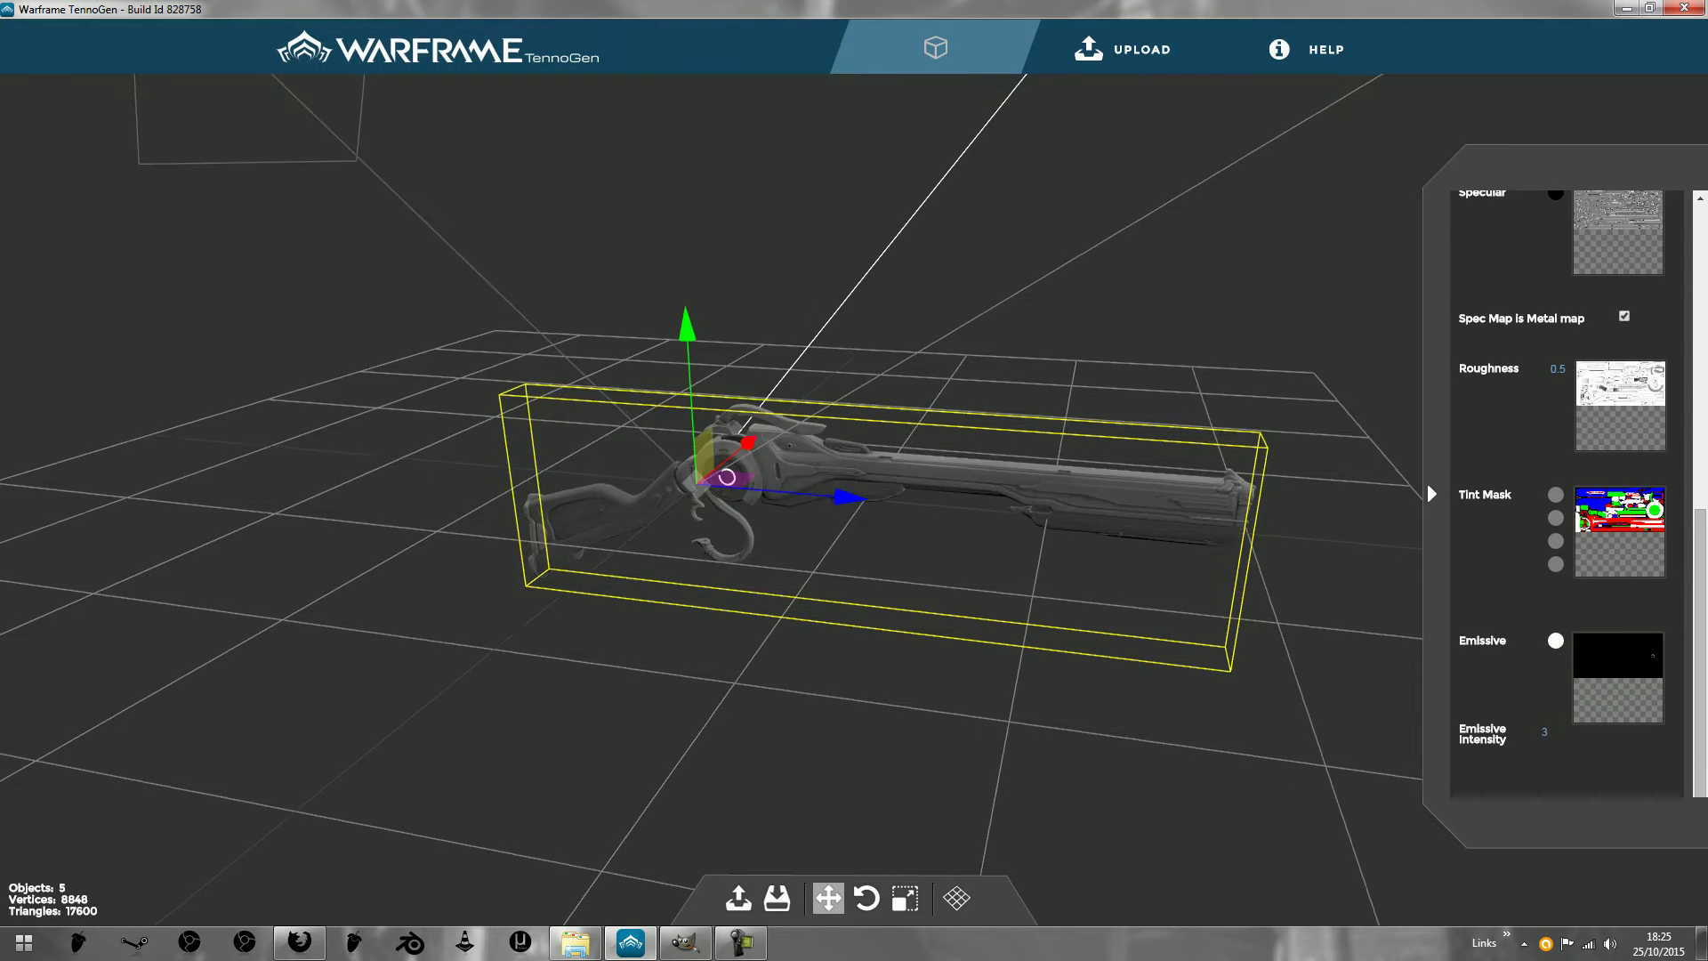
click(1555, 494)
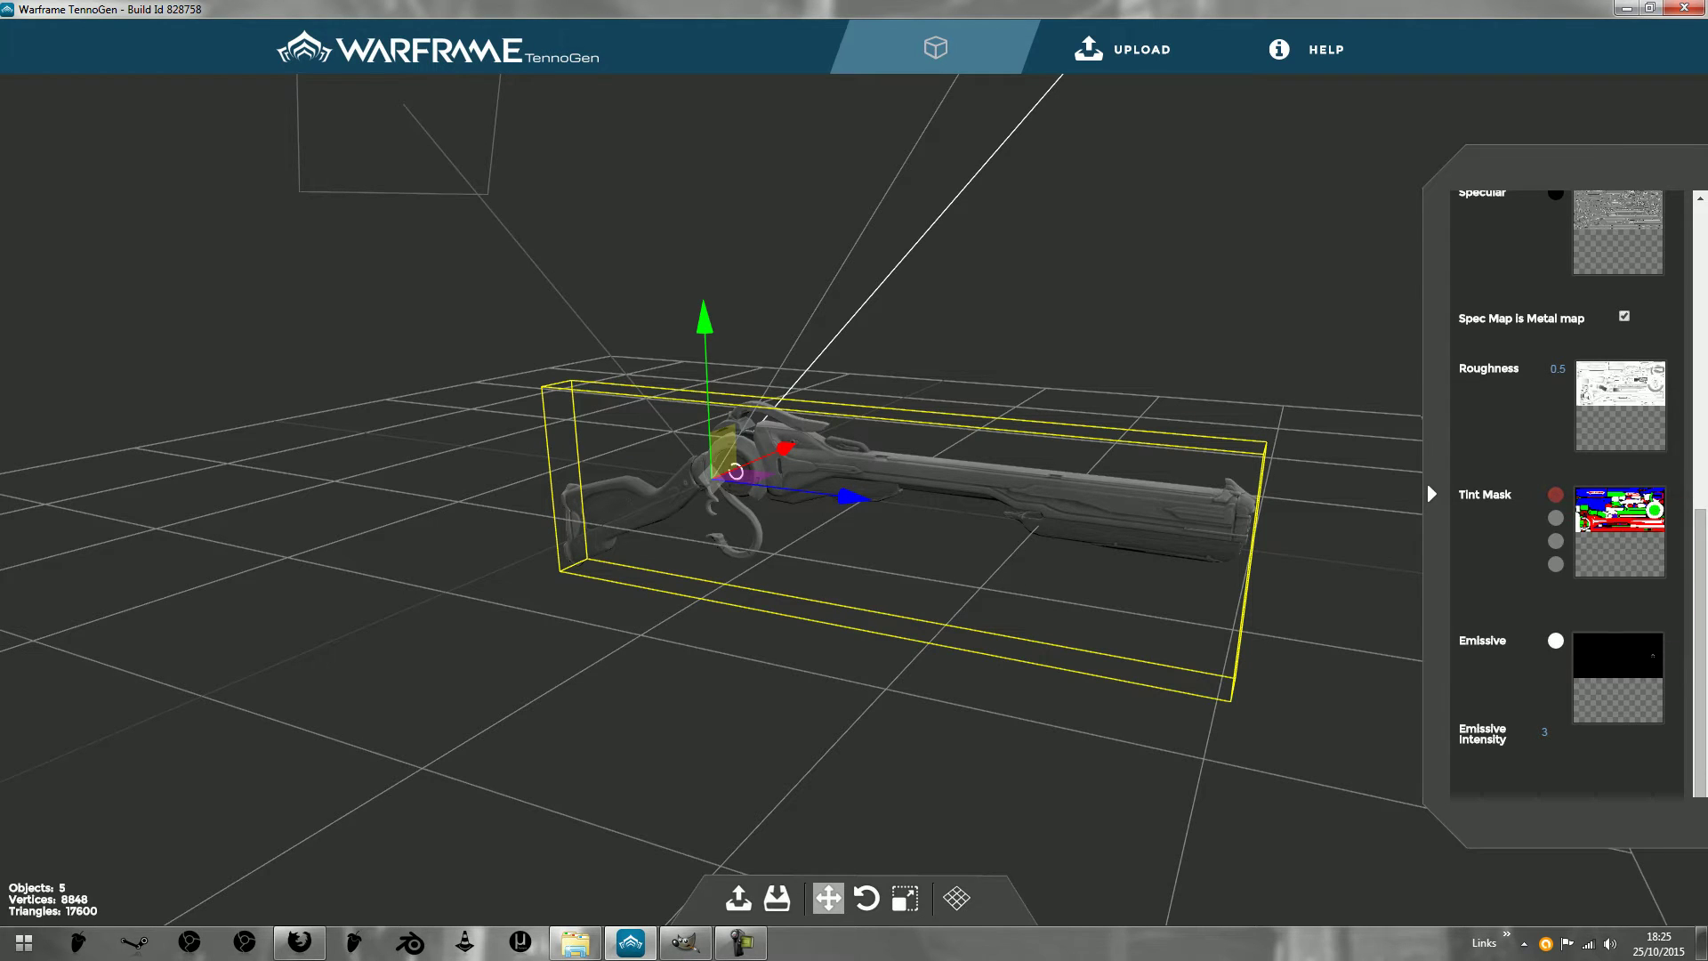
click(1555, 563)
click(1648, 677)
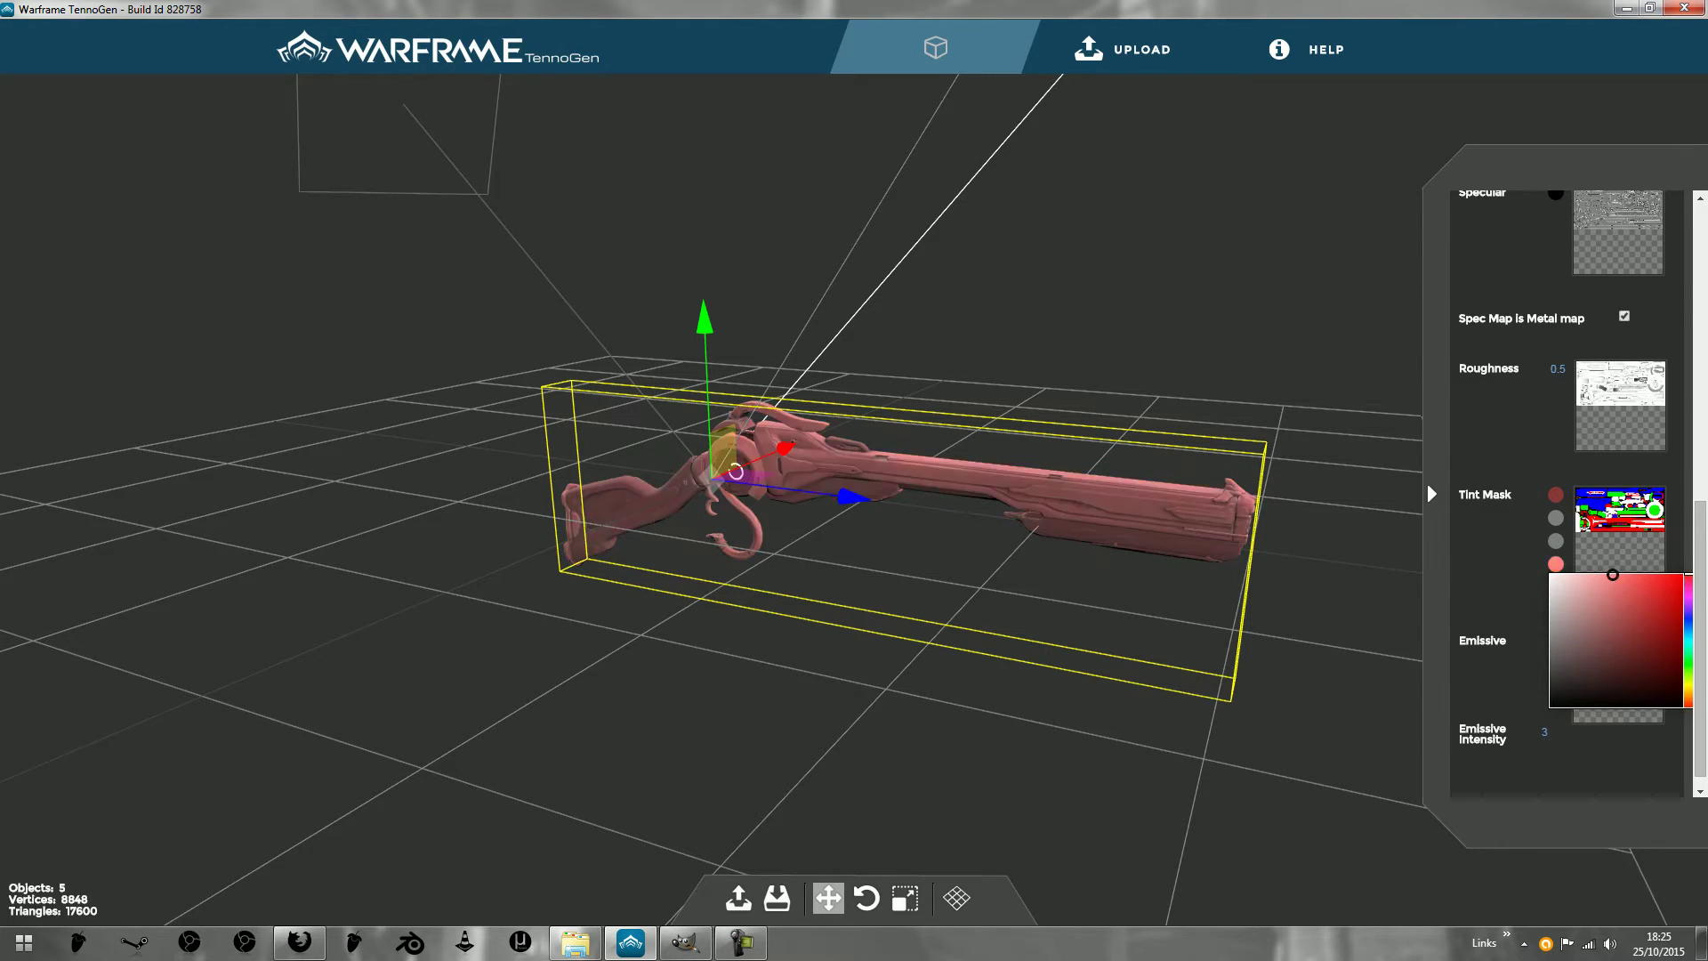
click(1550, 672)
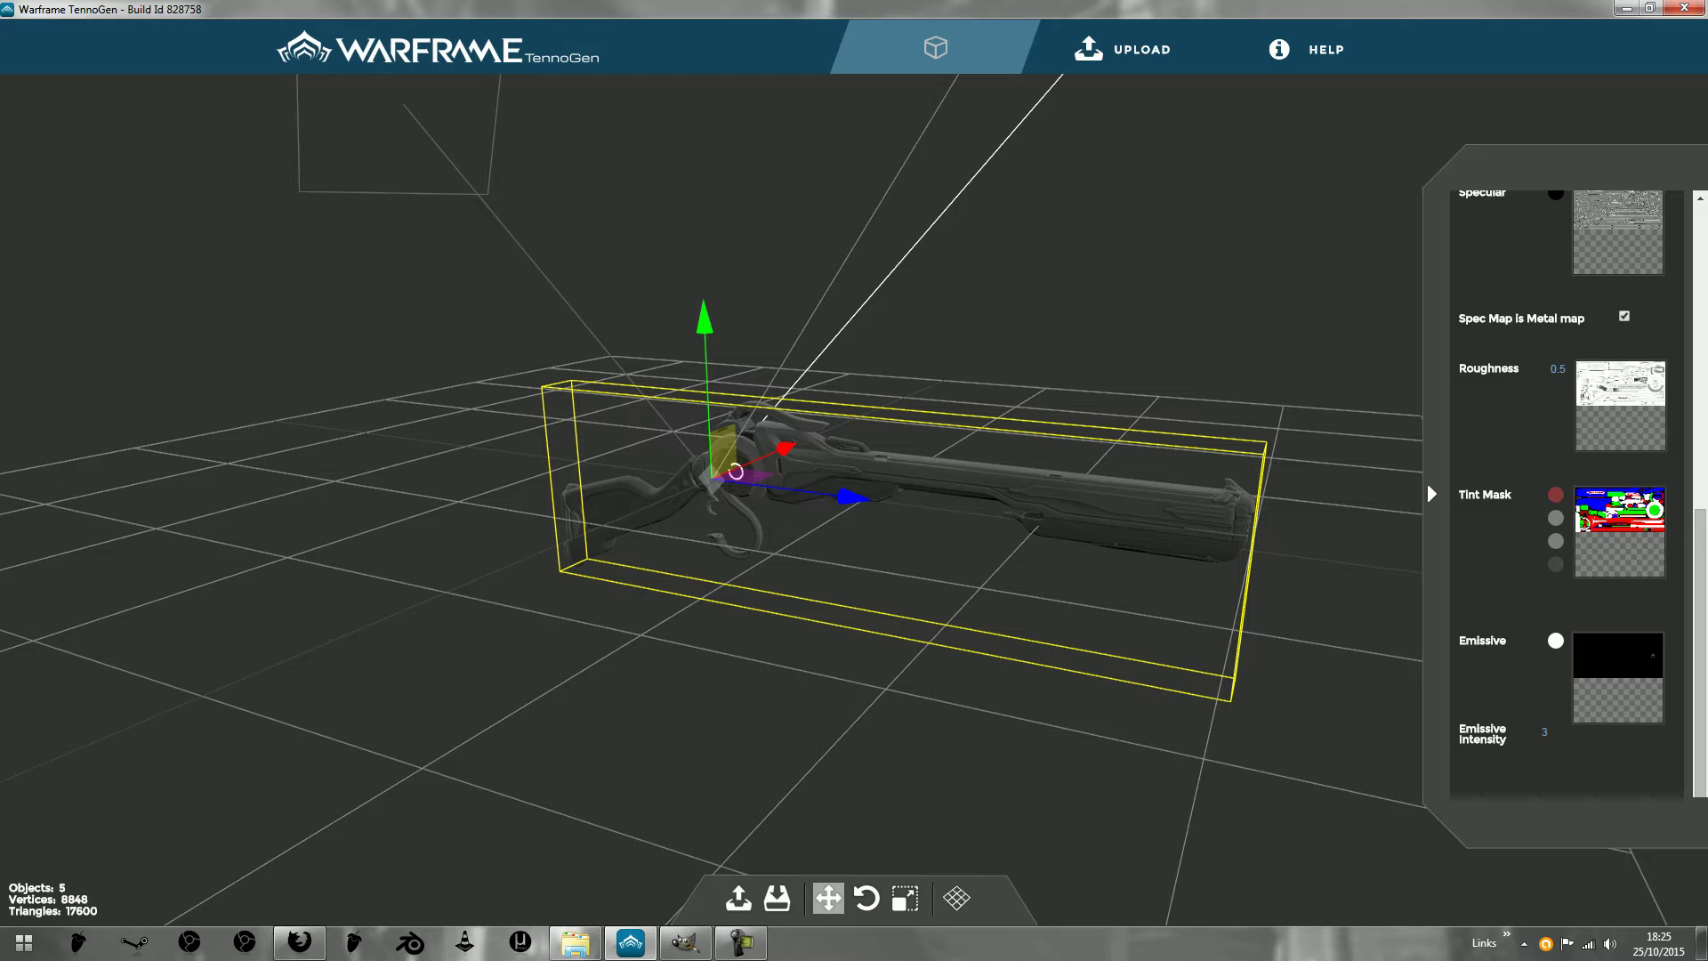
- Switch to GIMP and bring Sybaris_Mask.png into it
click(685, 942)
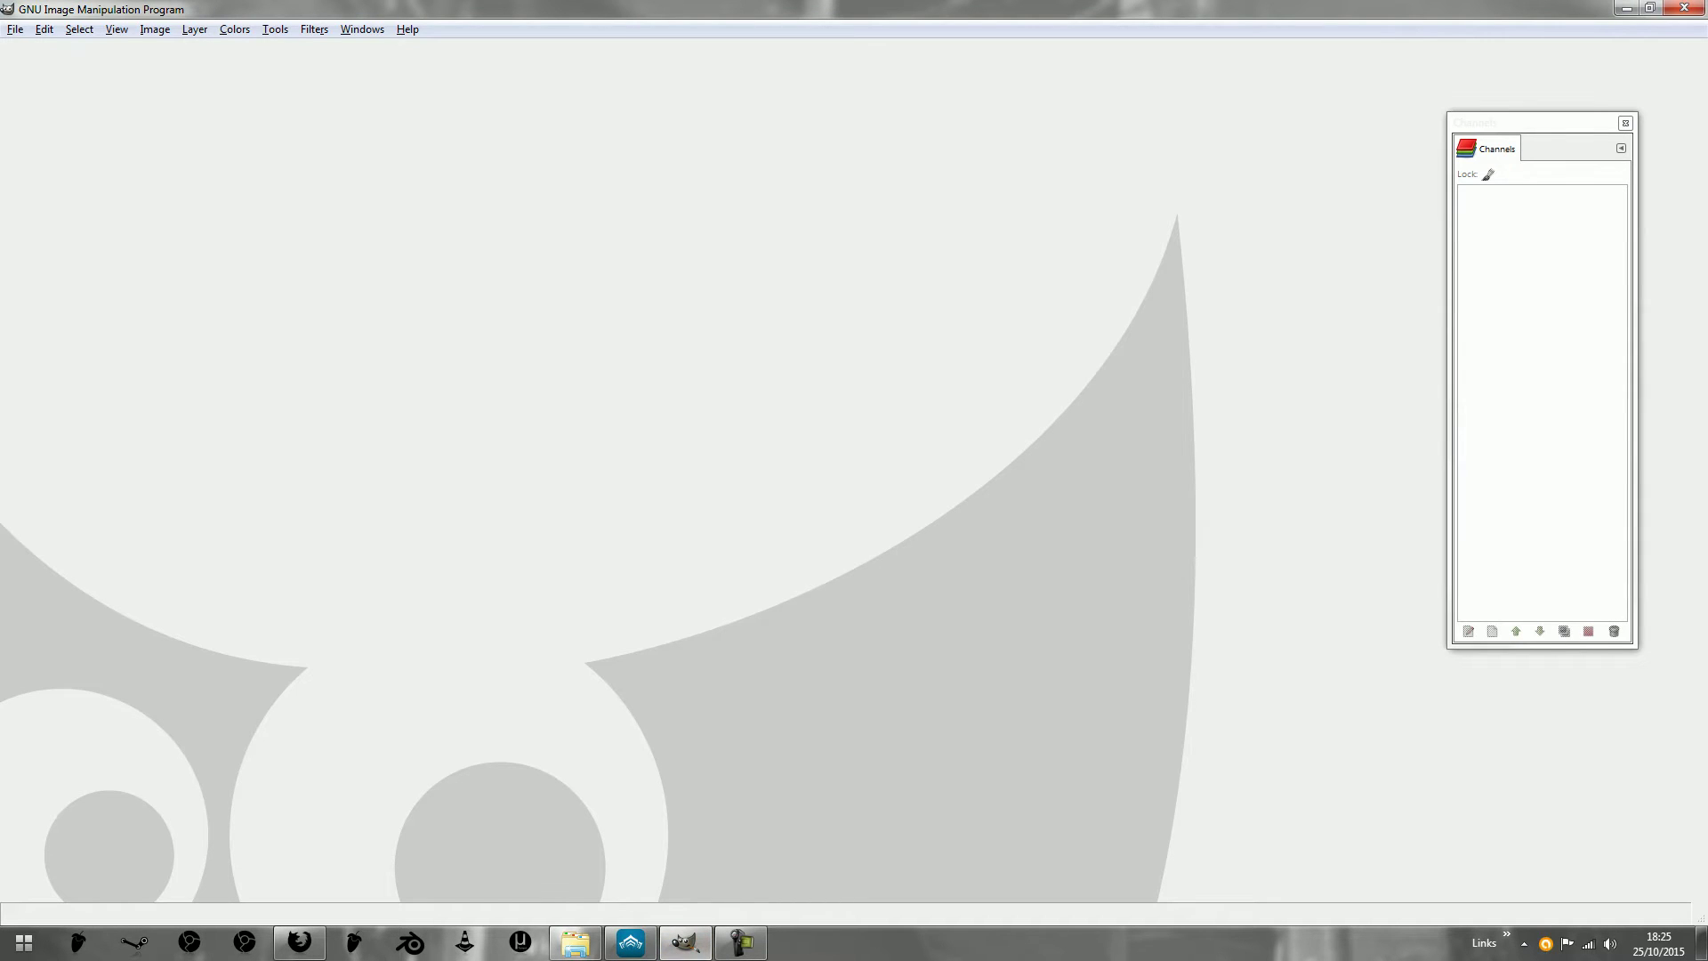
click(576, 942)
drag(1072, 267, 1214, 452)
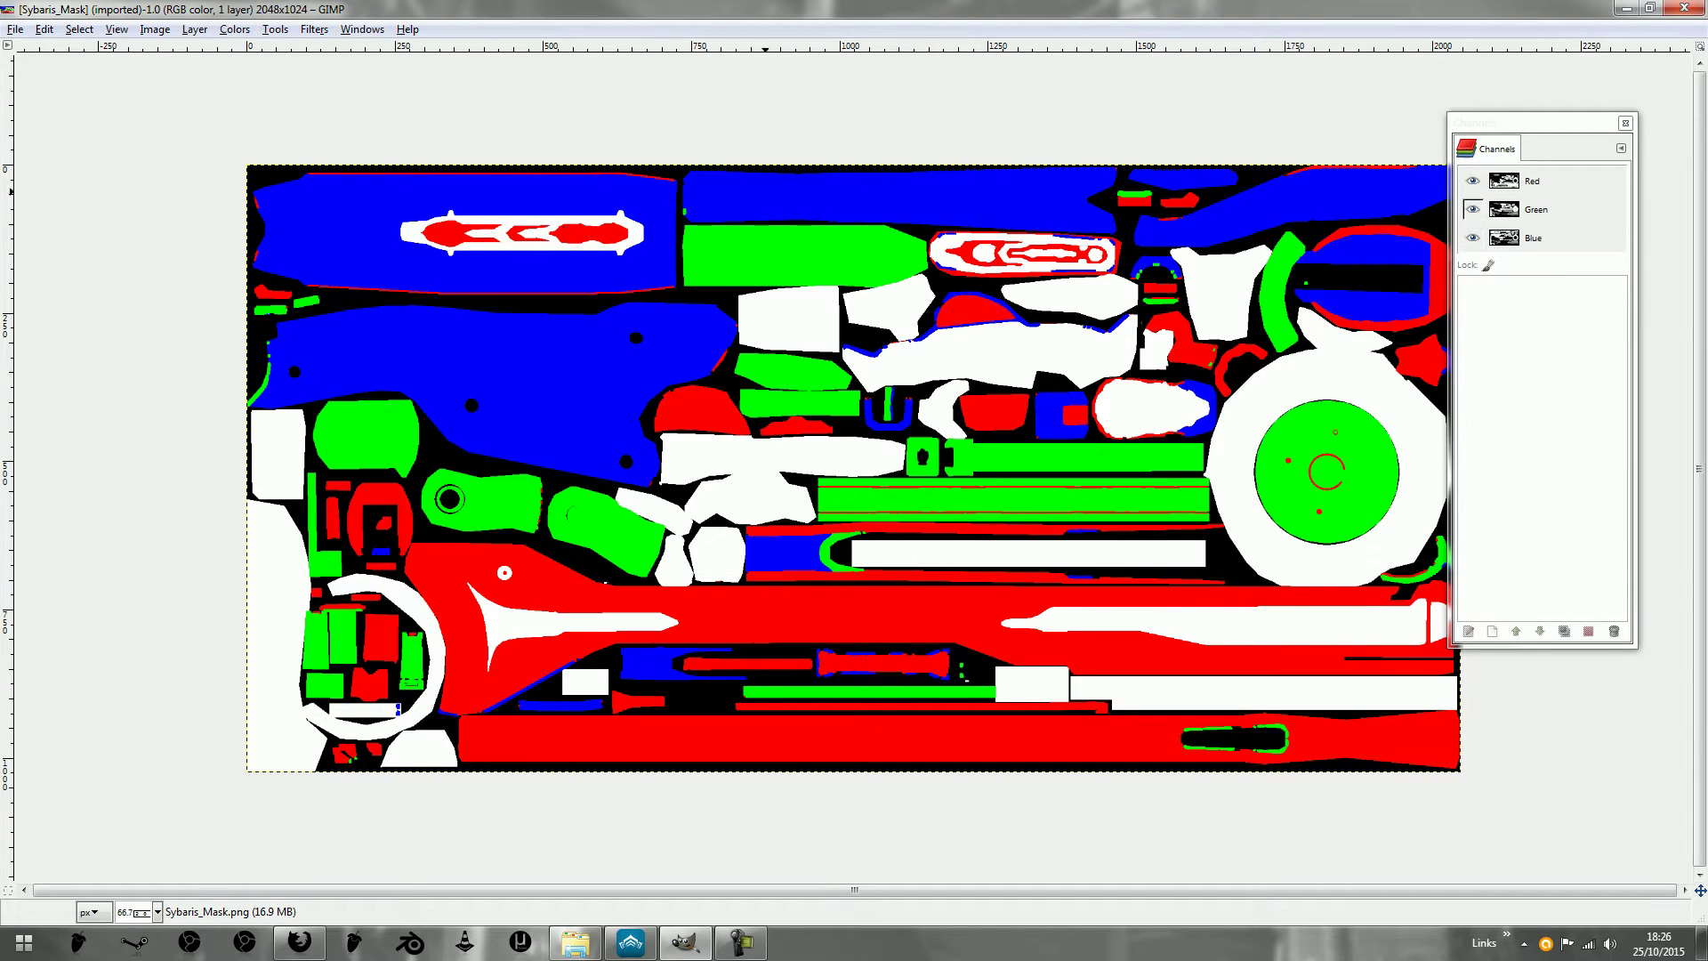
drag(1512, 123, 1542, 177)
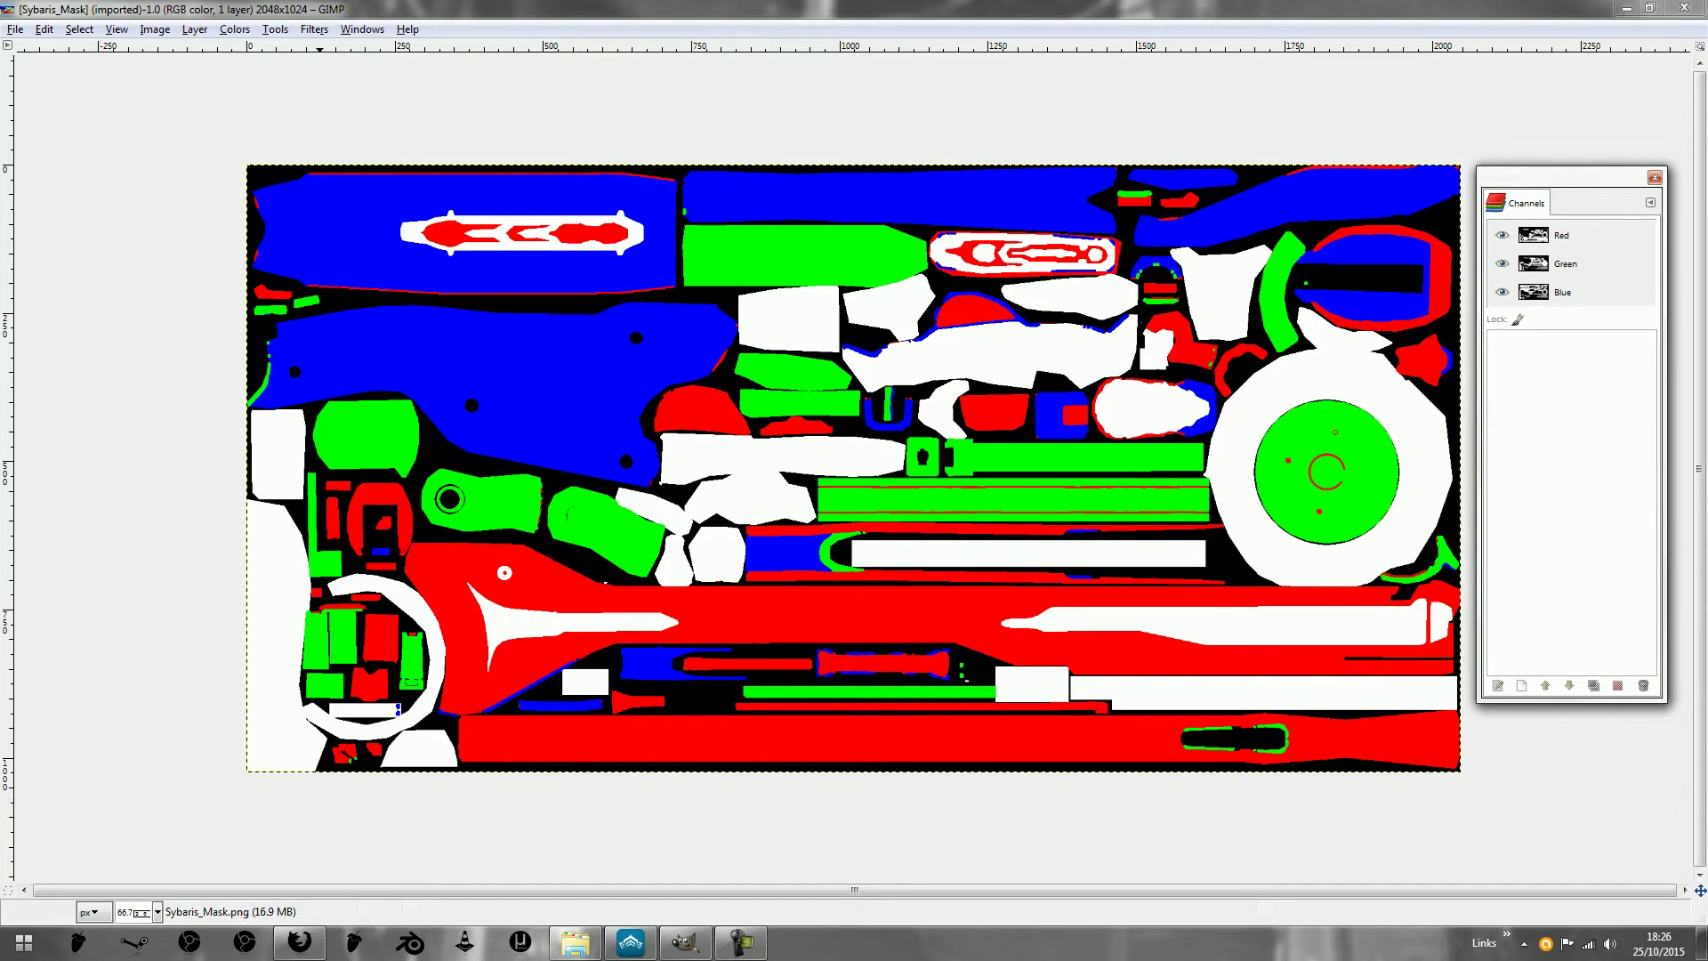
- Open the Channels dialog from Windows > Dockable Dialogs, focusing the Green channel
key(alt+w)
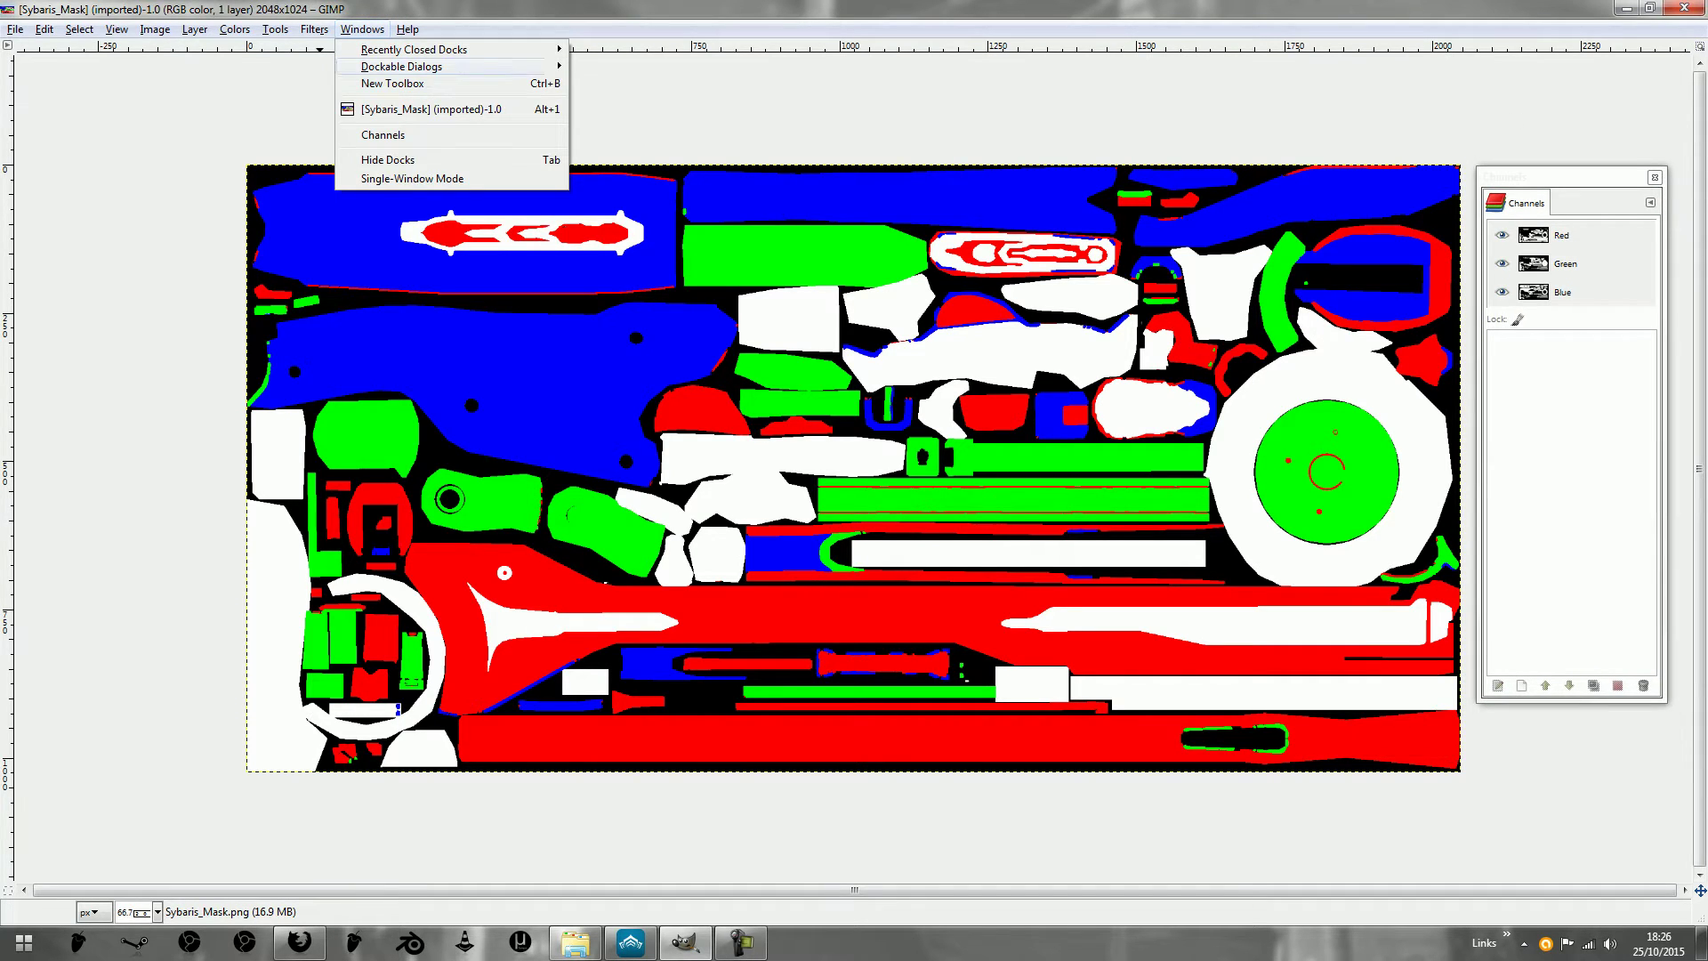
key(Right)
key(Down)
key(Down)
key(Down)
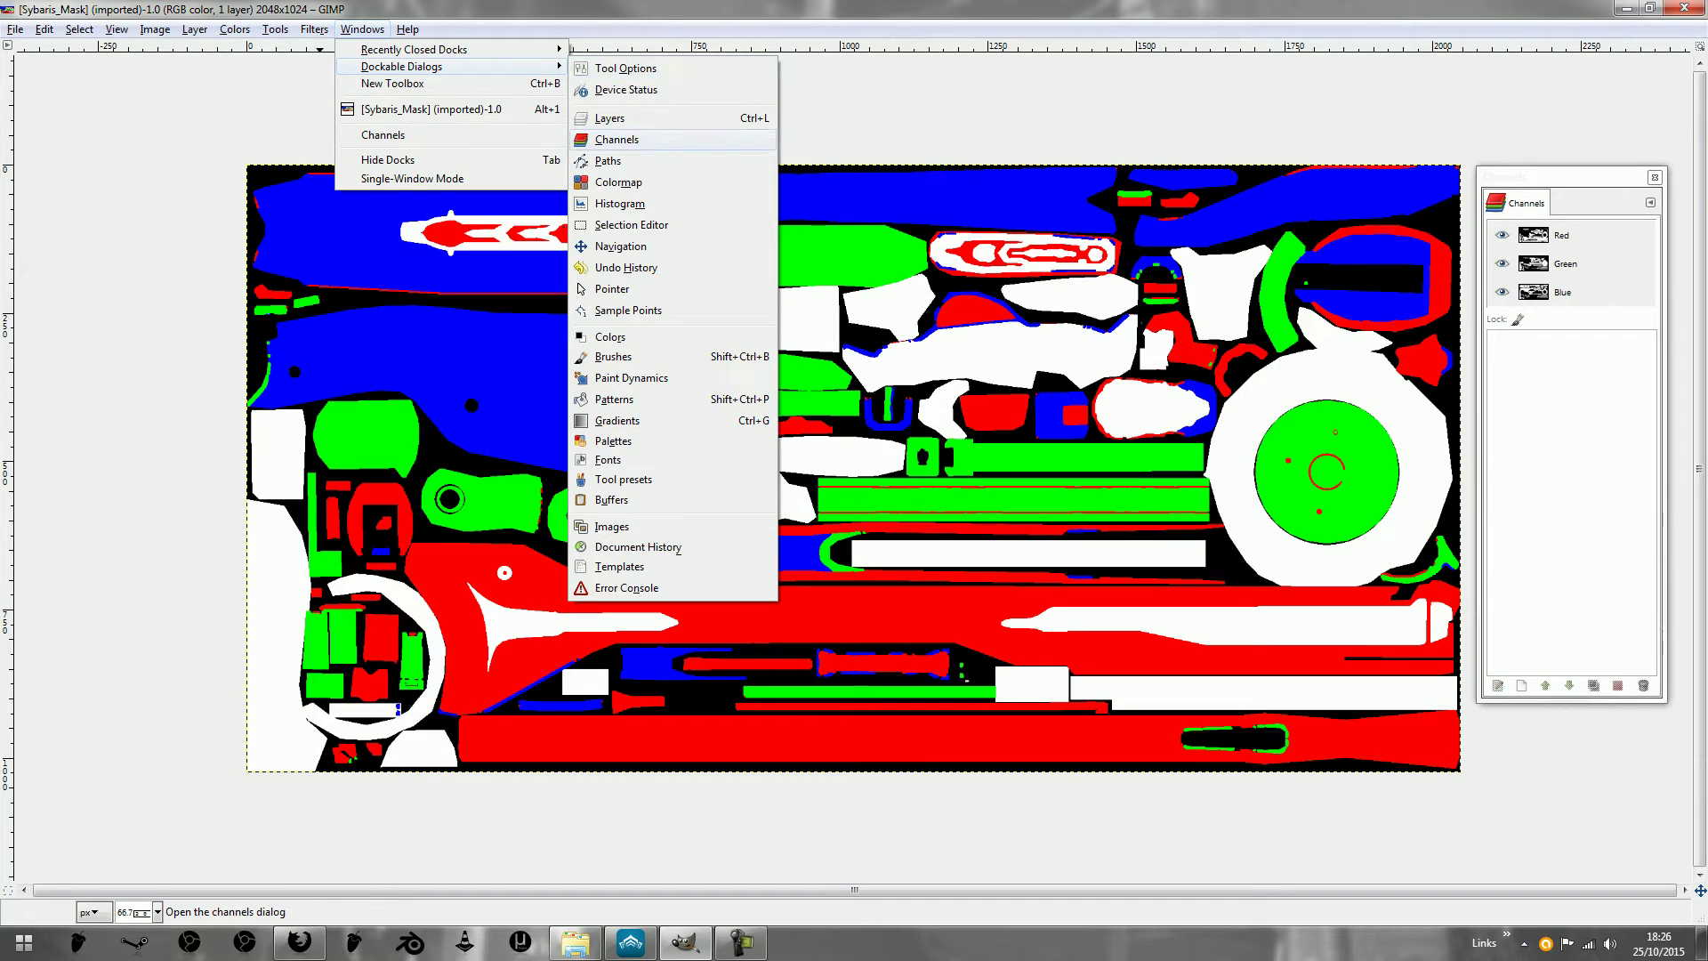
key(Return)
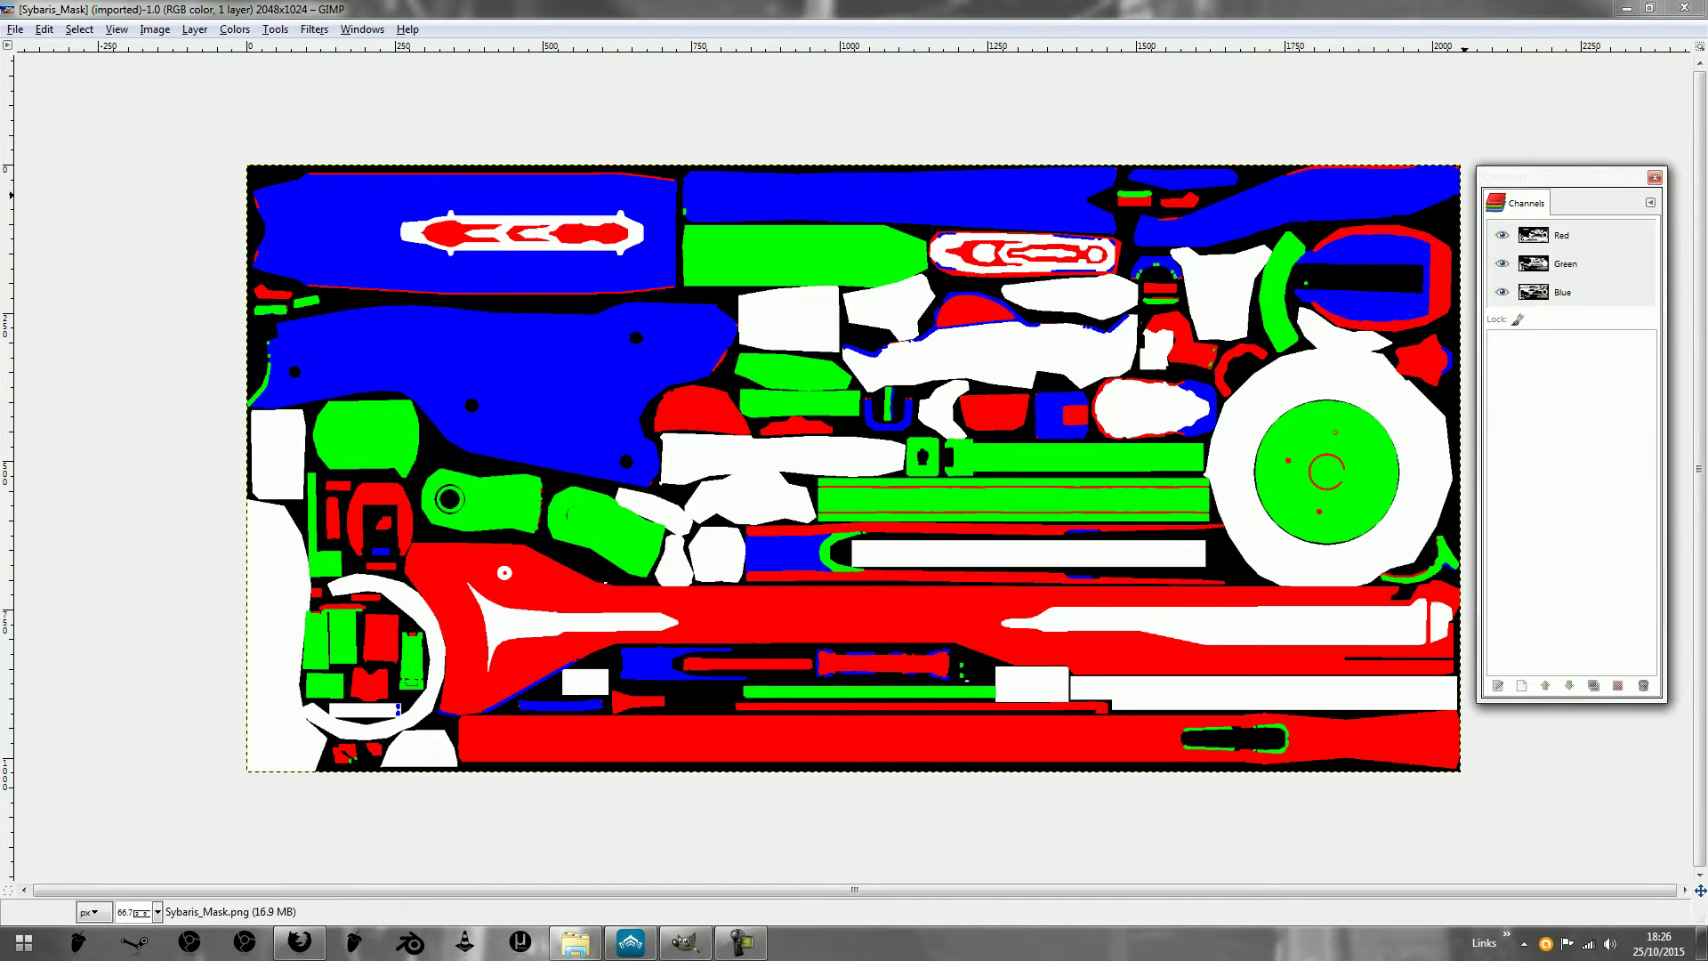
key(Down)
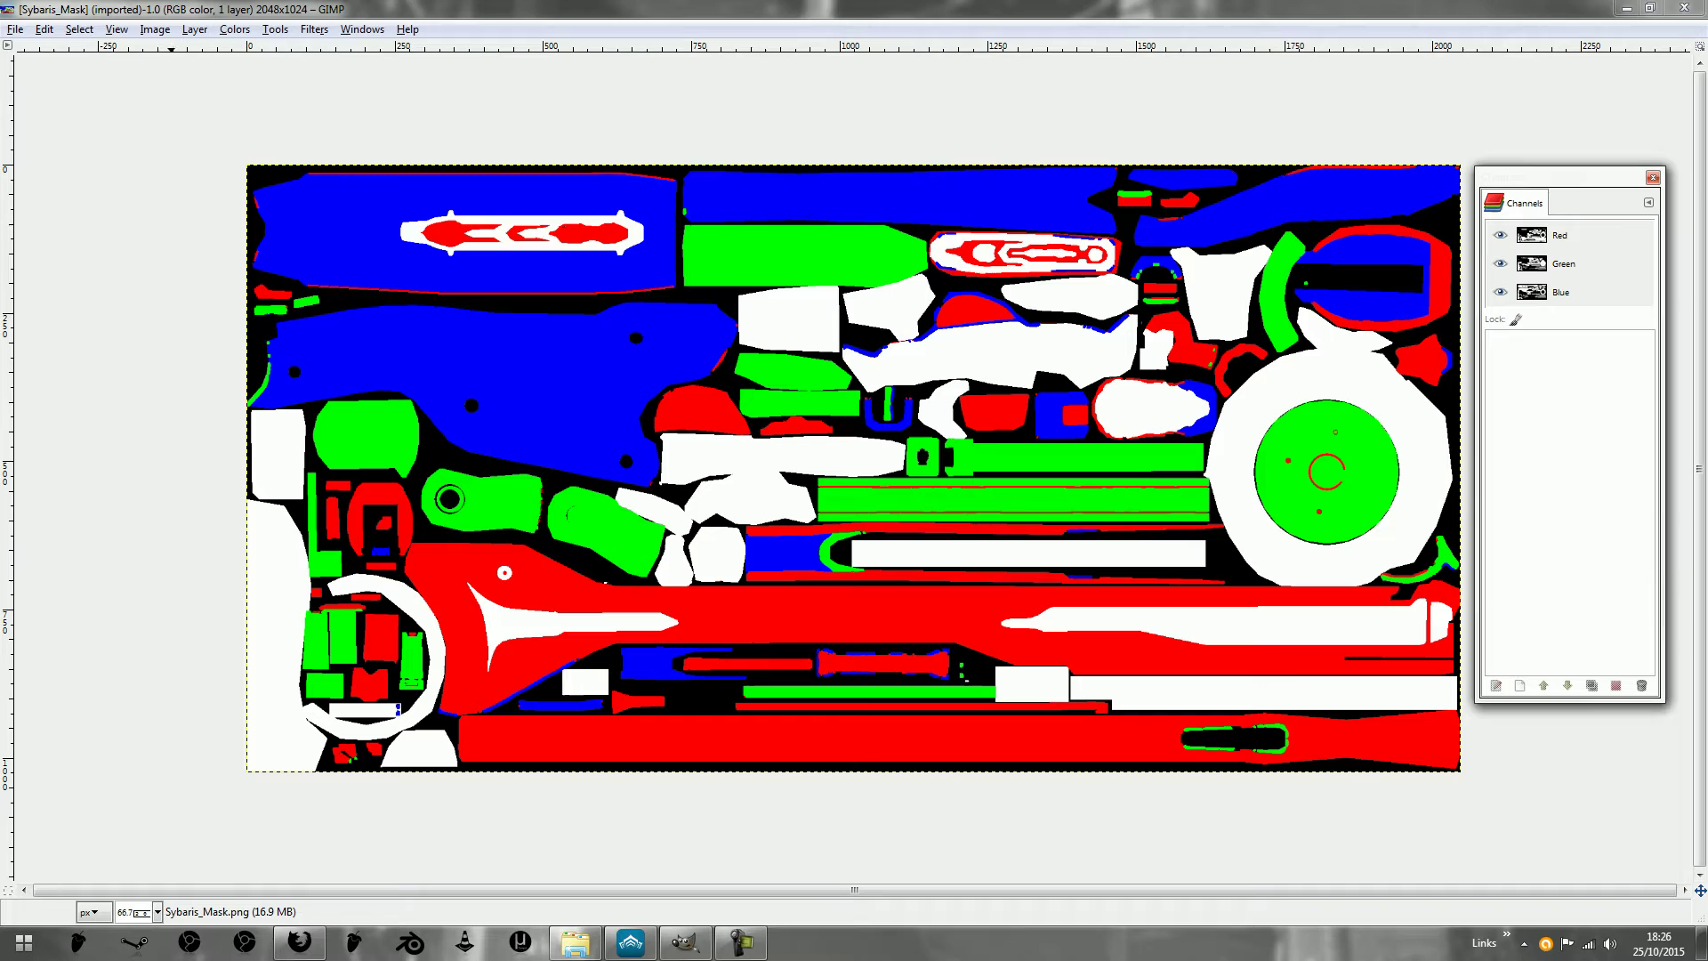
- Add an alpha channel to the Sybaris_Mask layer
key(alt+l)
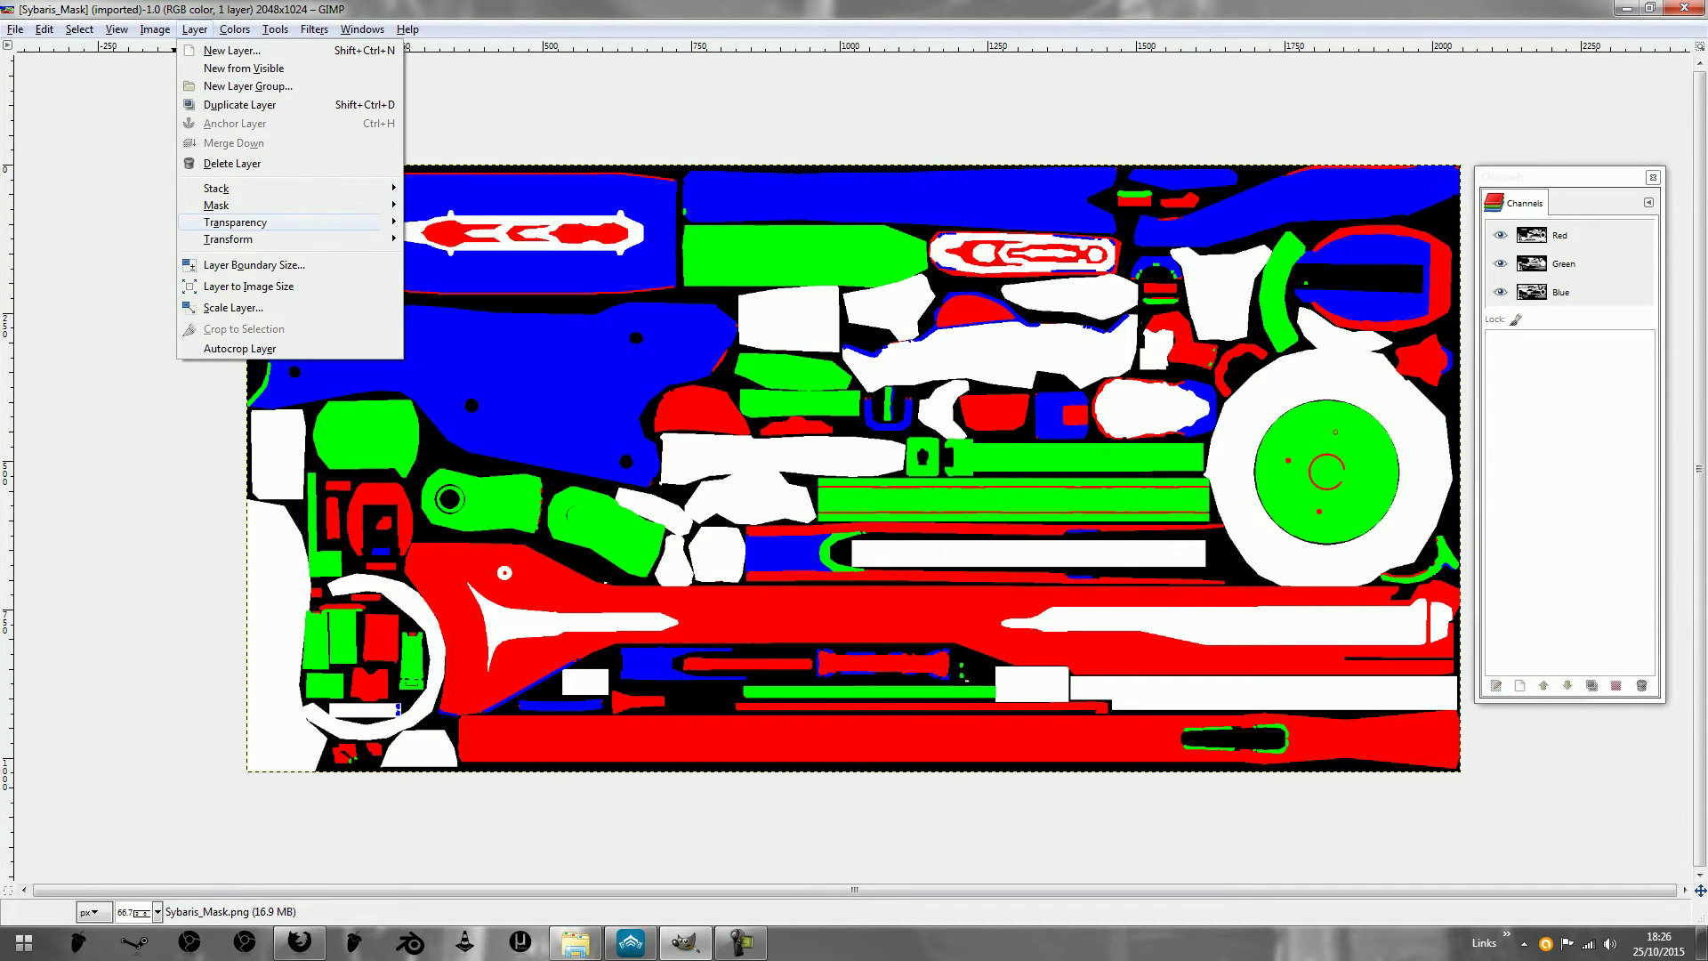
mouse_move(236, 221)
key(Return)
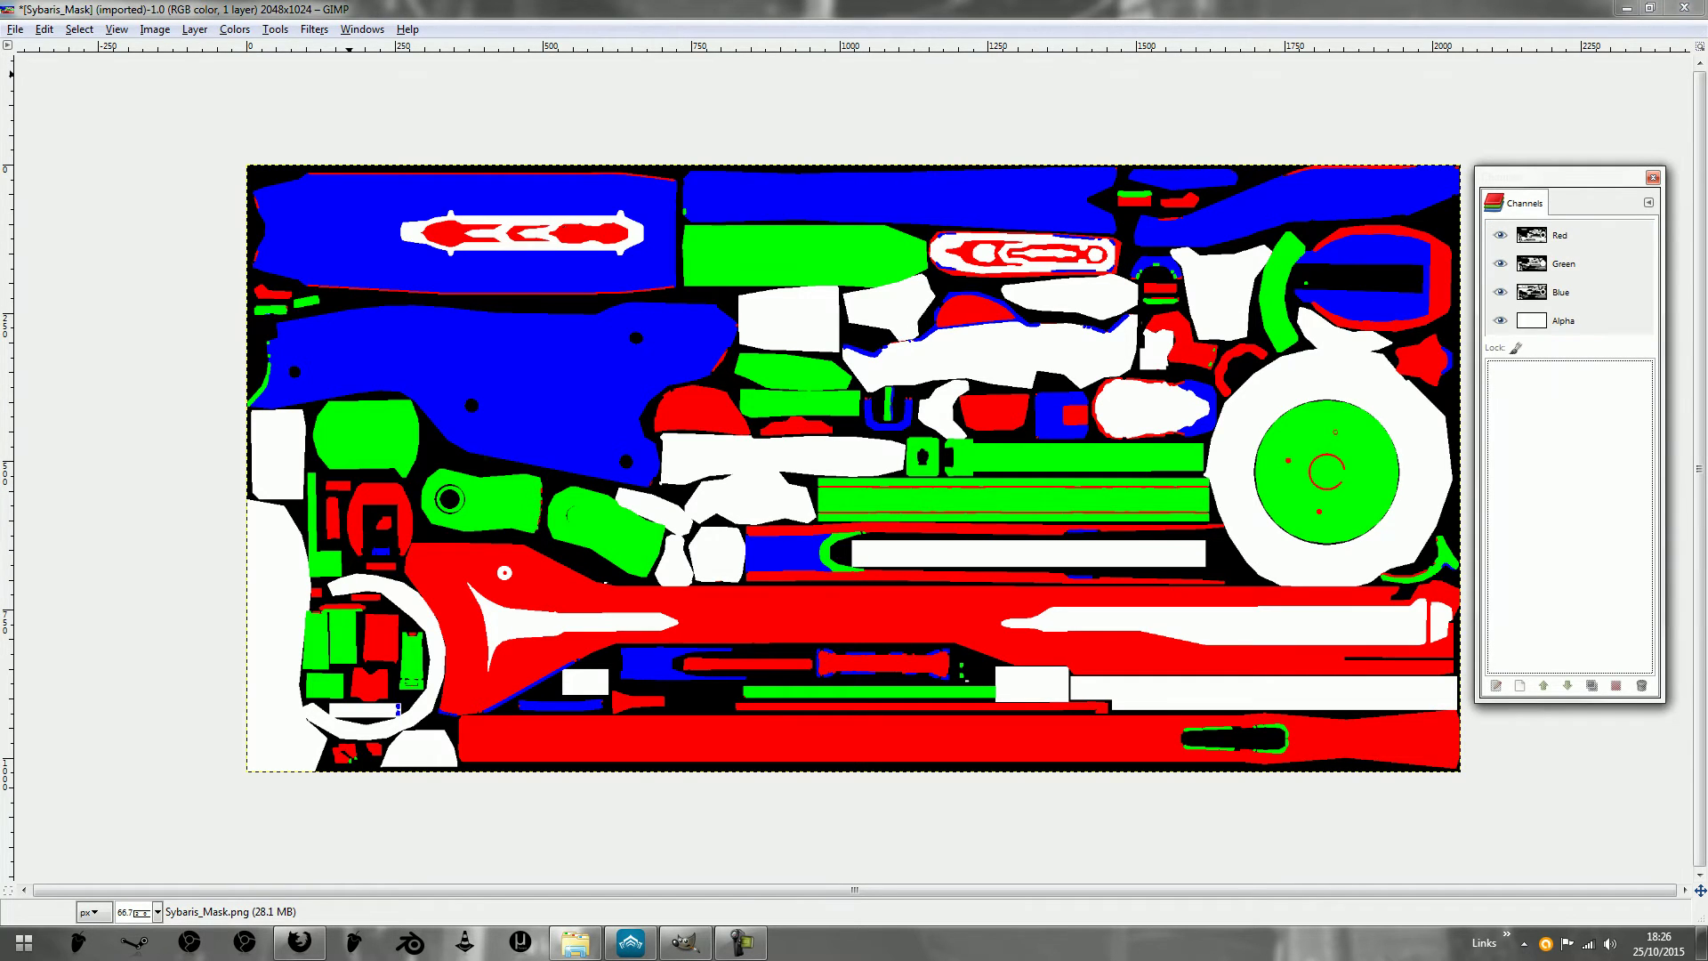
- Add a layer mask initialized to Black (full transparency)
click(194, 28)
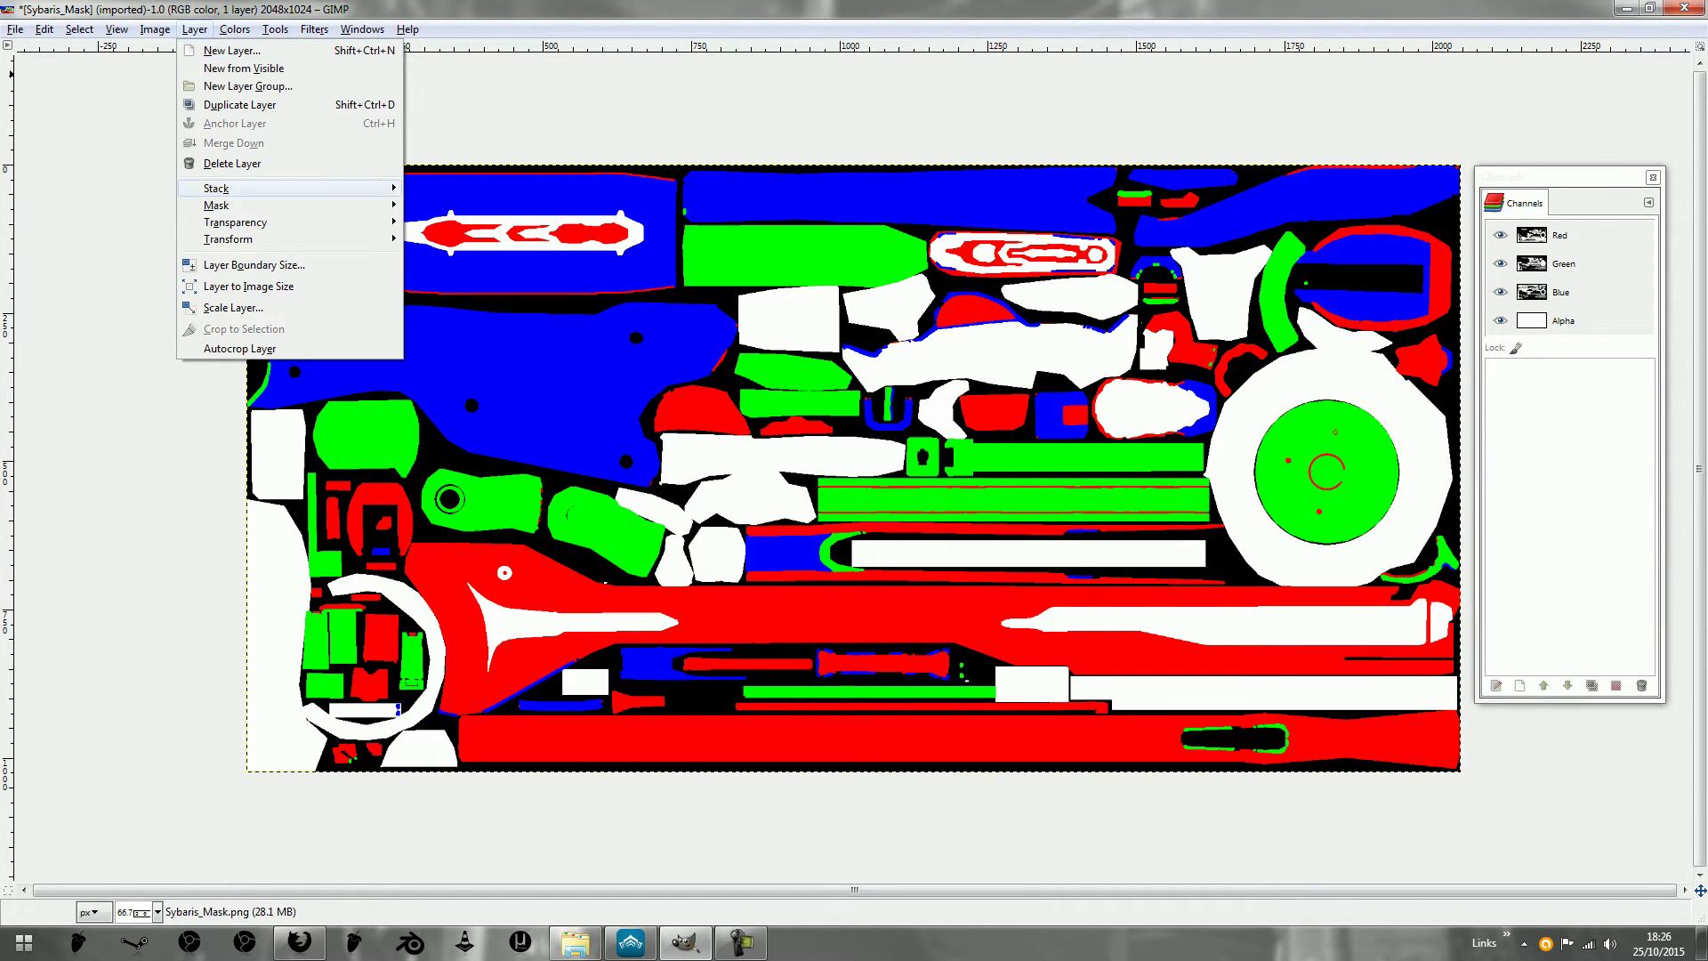
click(471, 207)
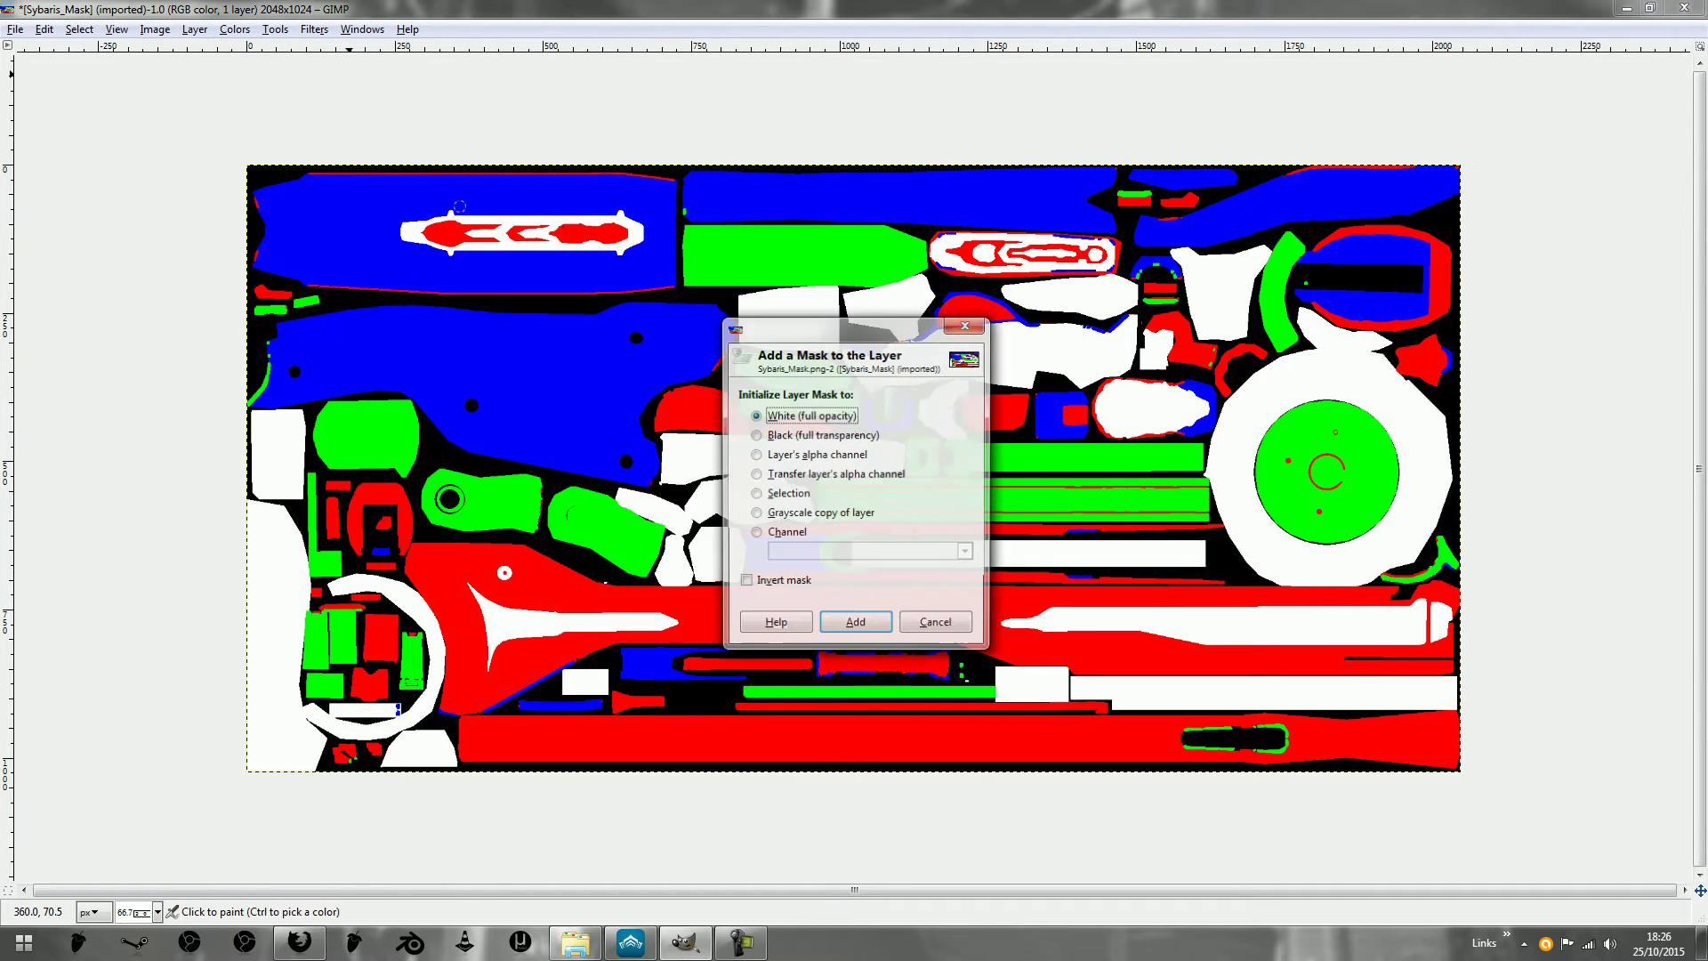
click(755, 435)
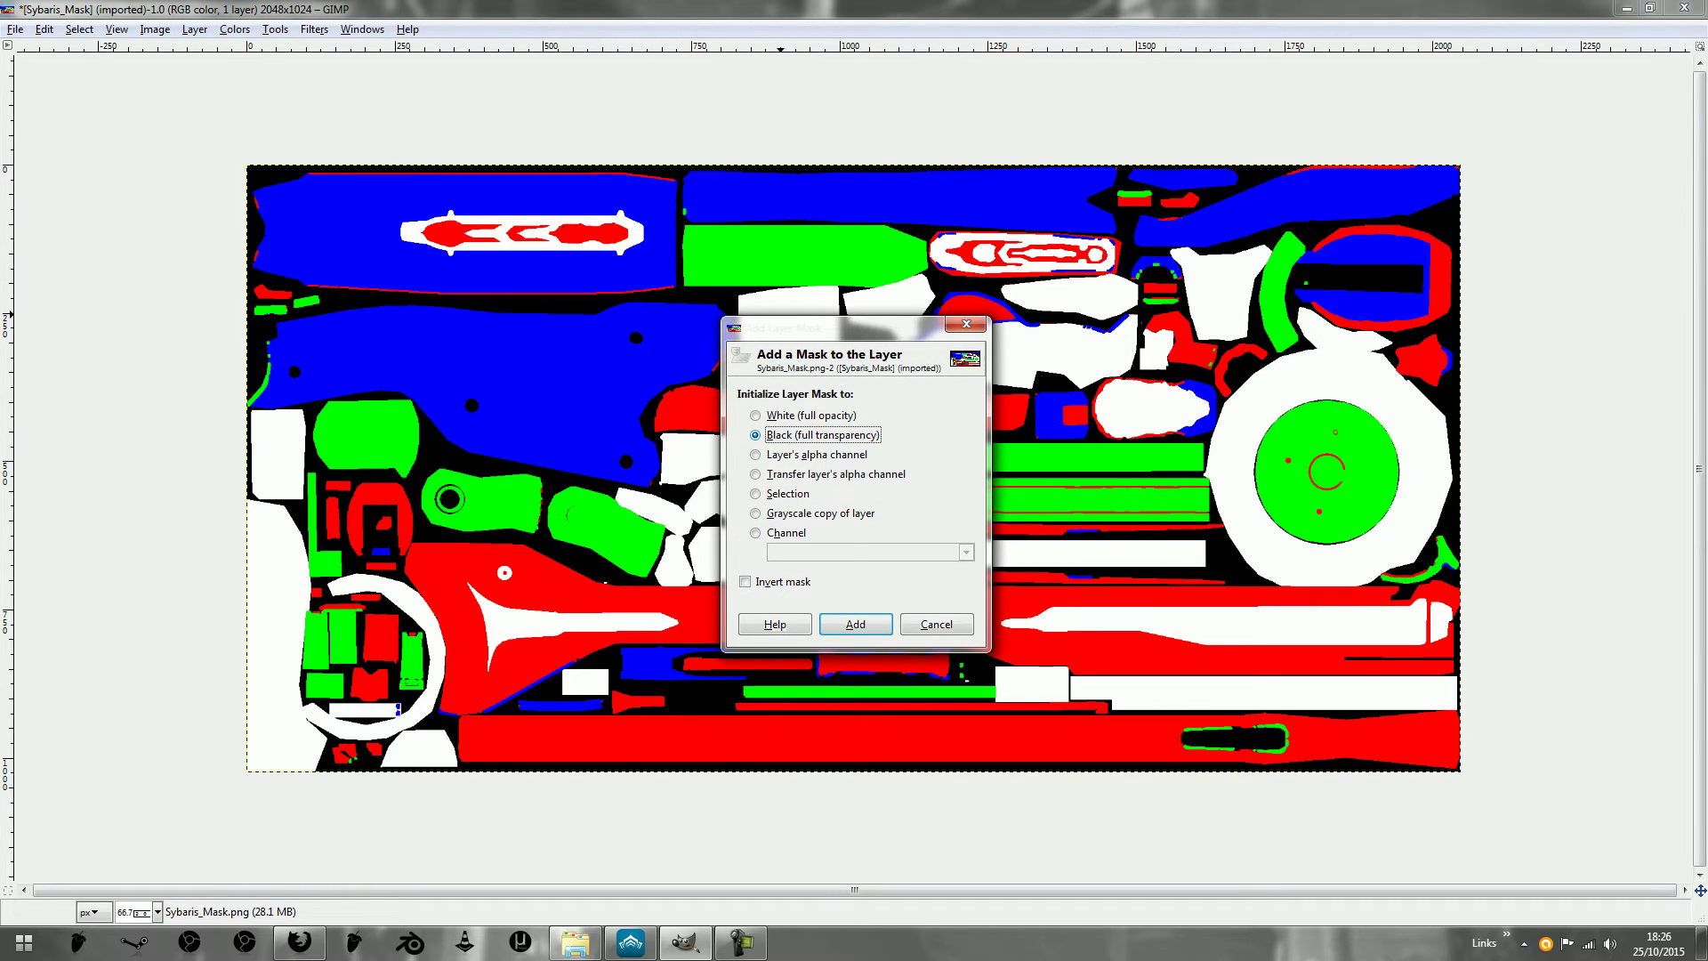
click(855, 624)
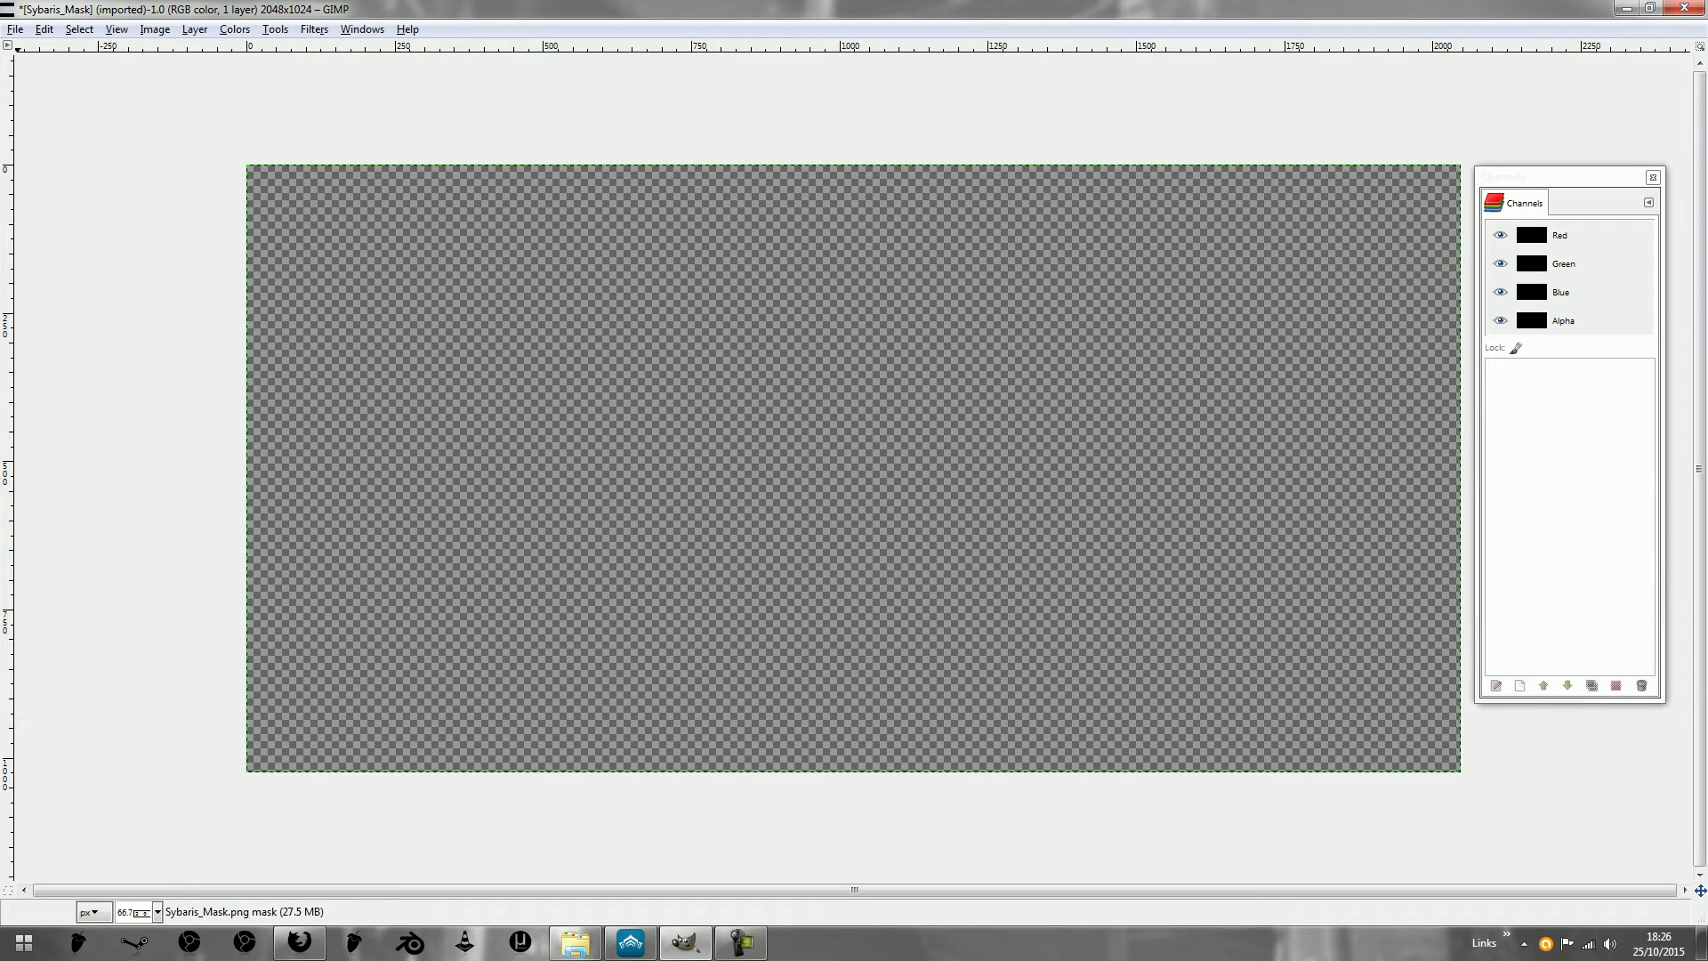
- Export As Sybaris_Mask1.png with PNG image file type, accepting the PNG export options
key(alt+f)
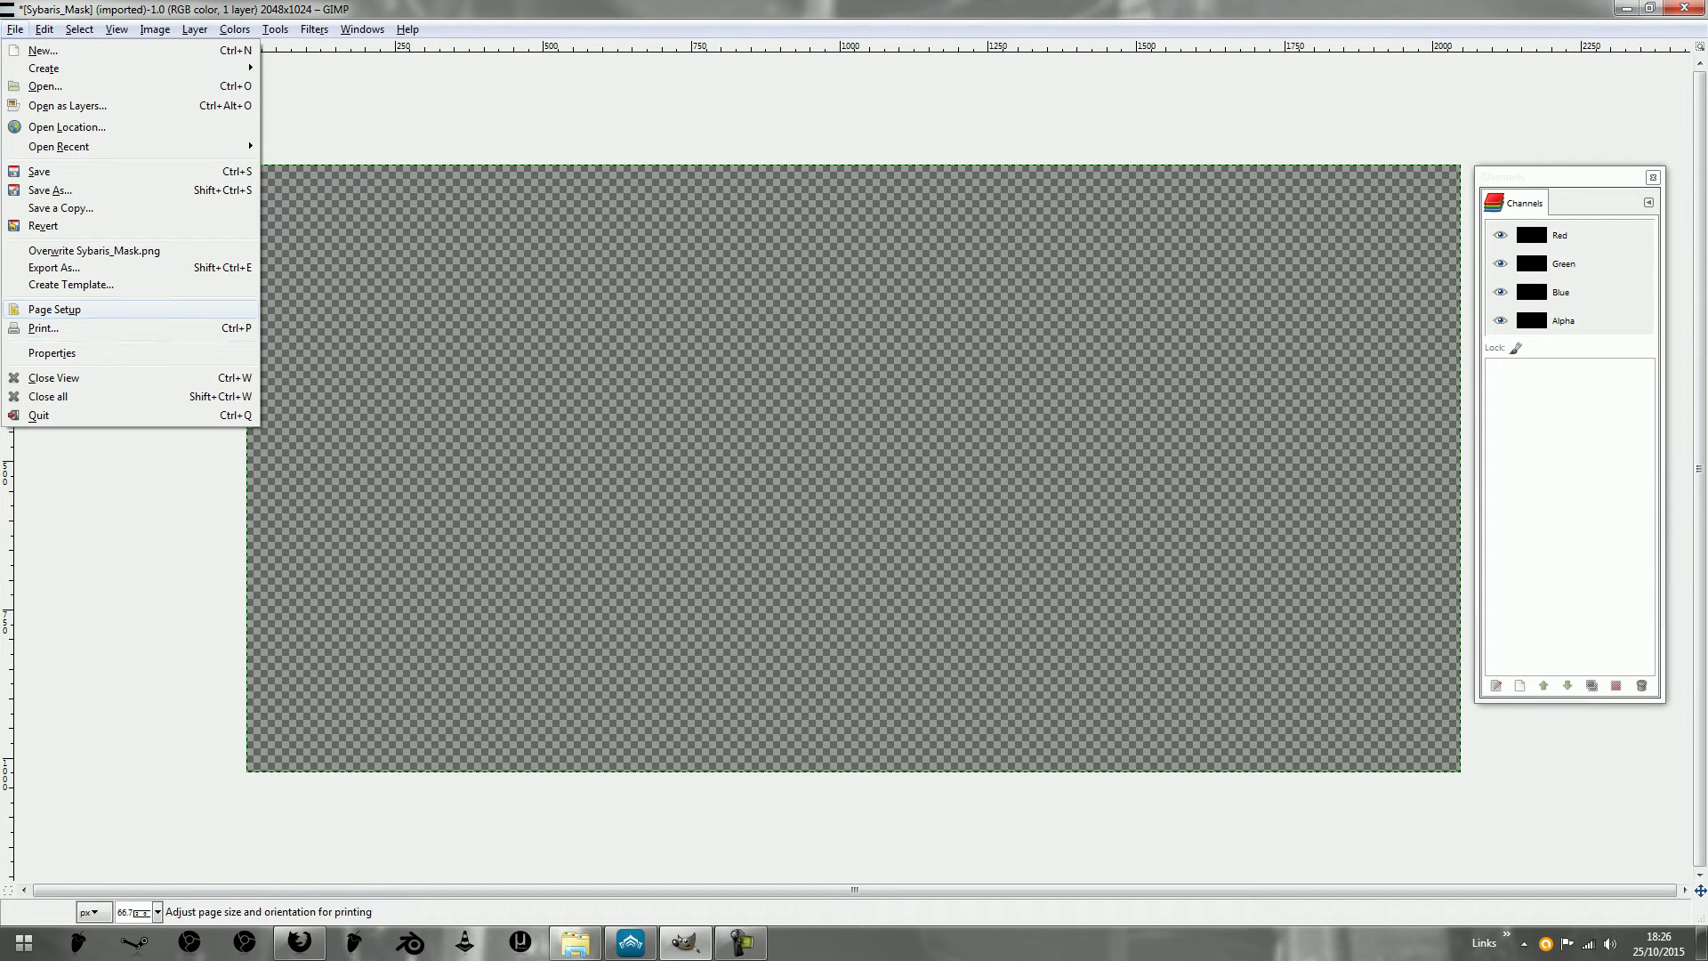
key(Return)
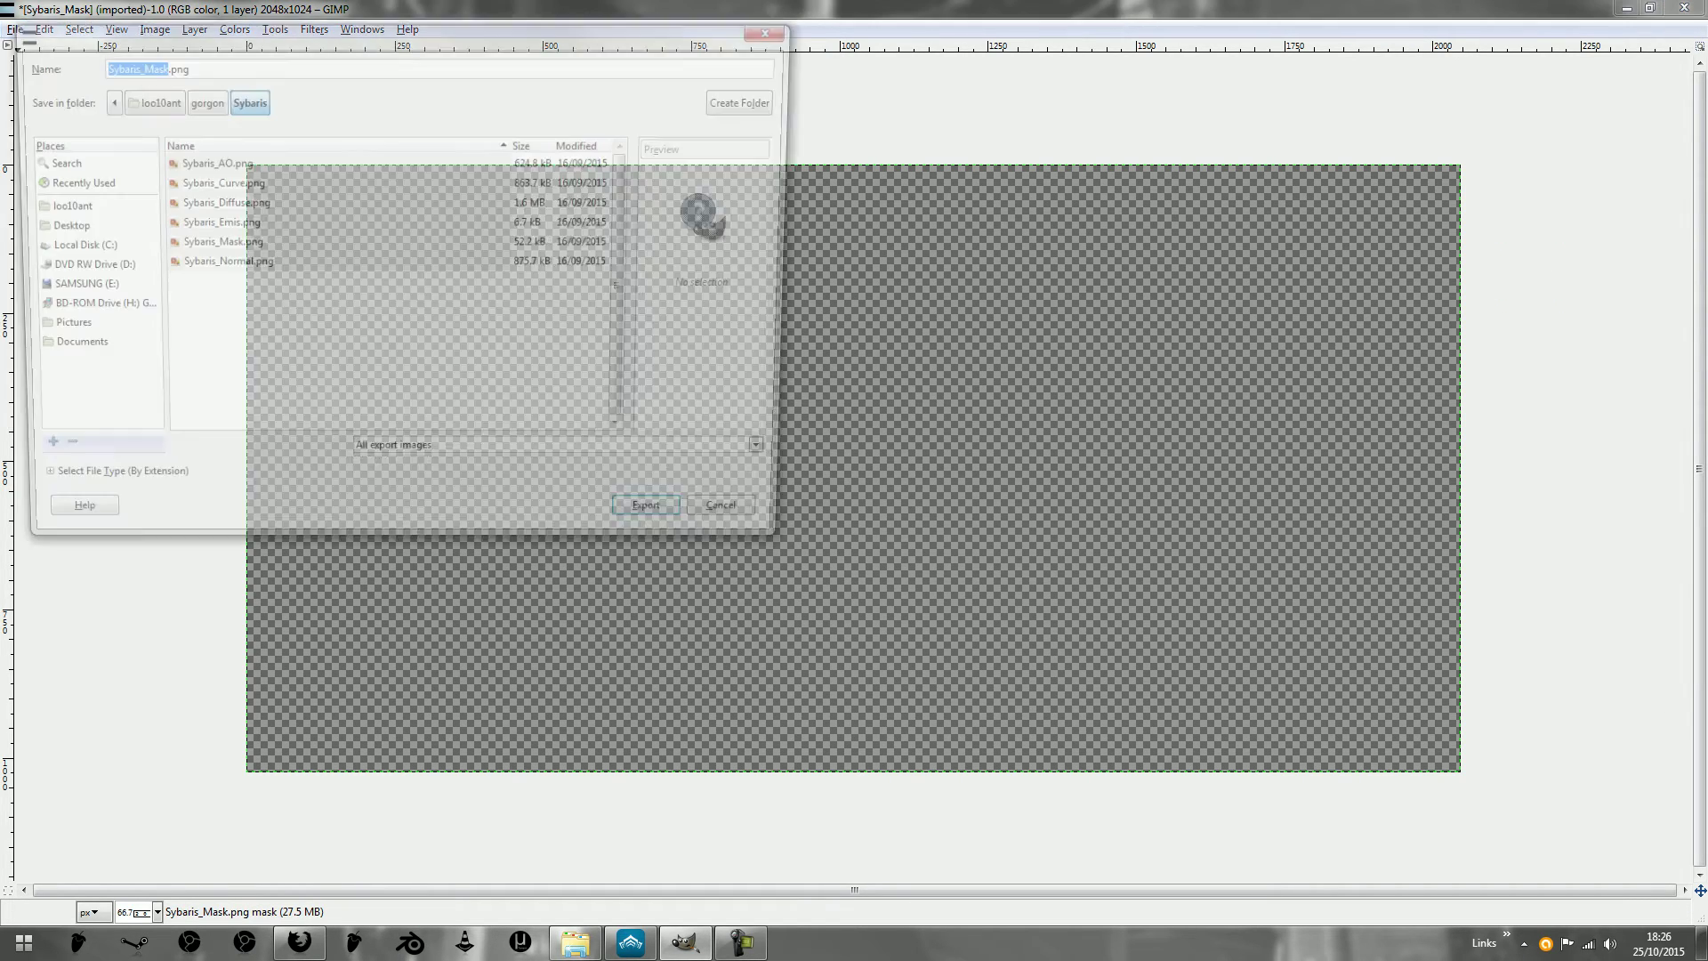
key(Right)
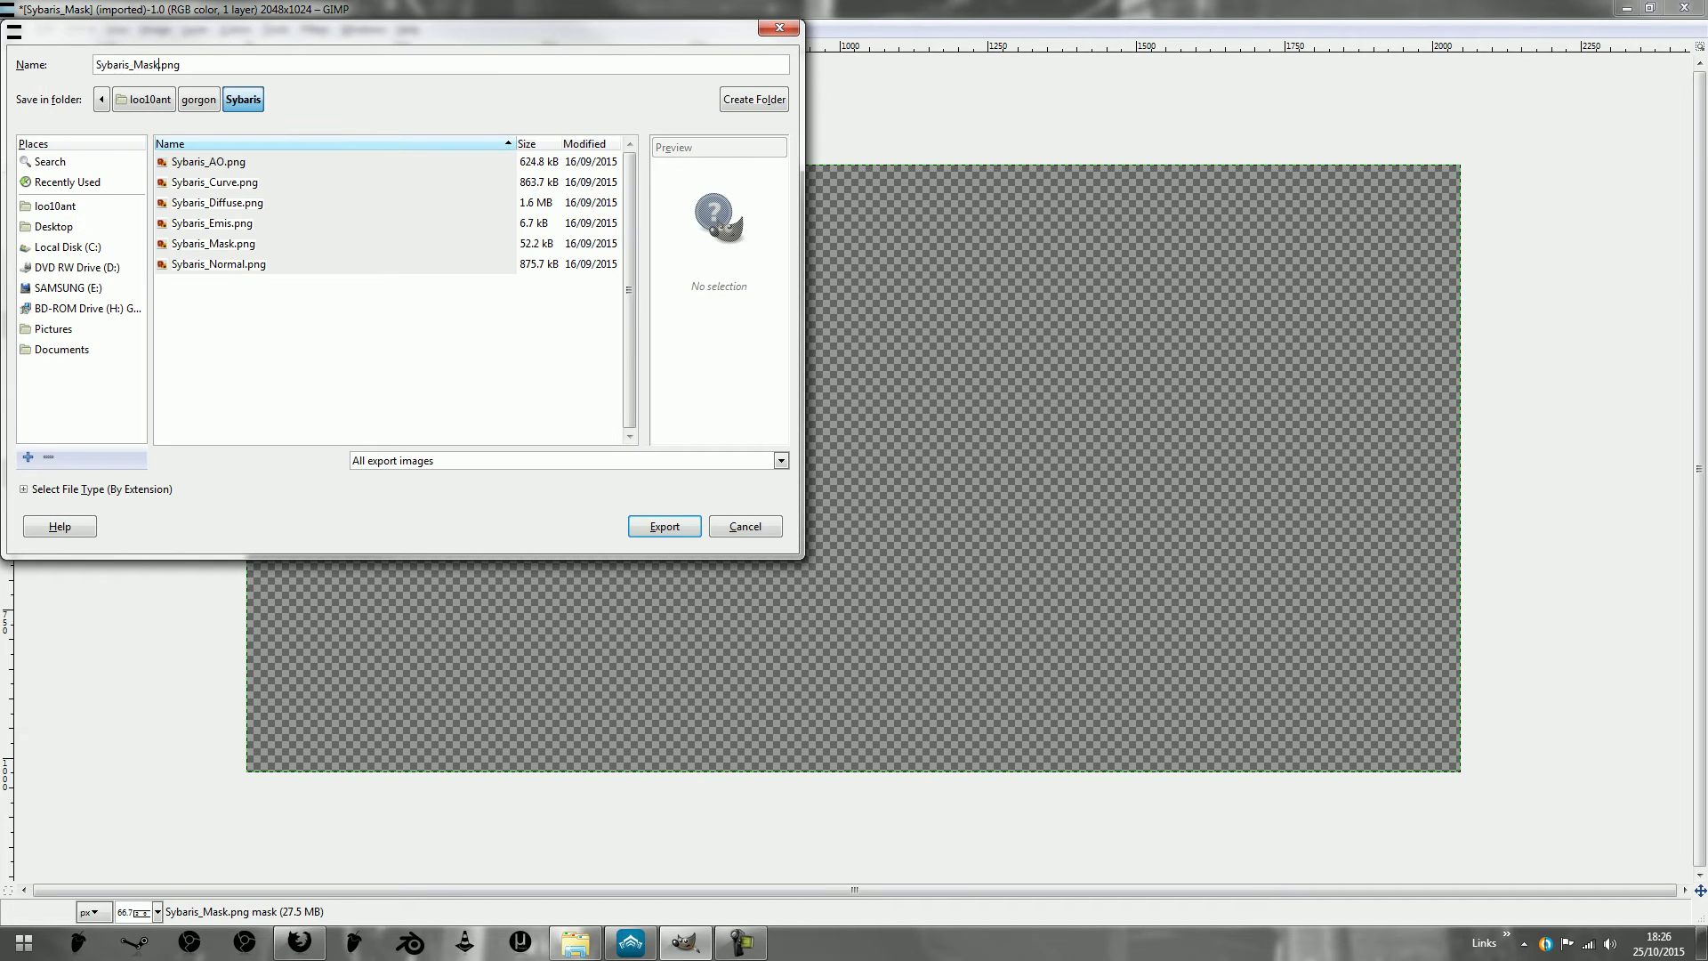
text(1)
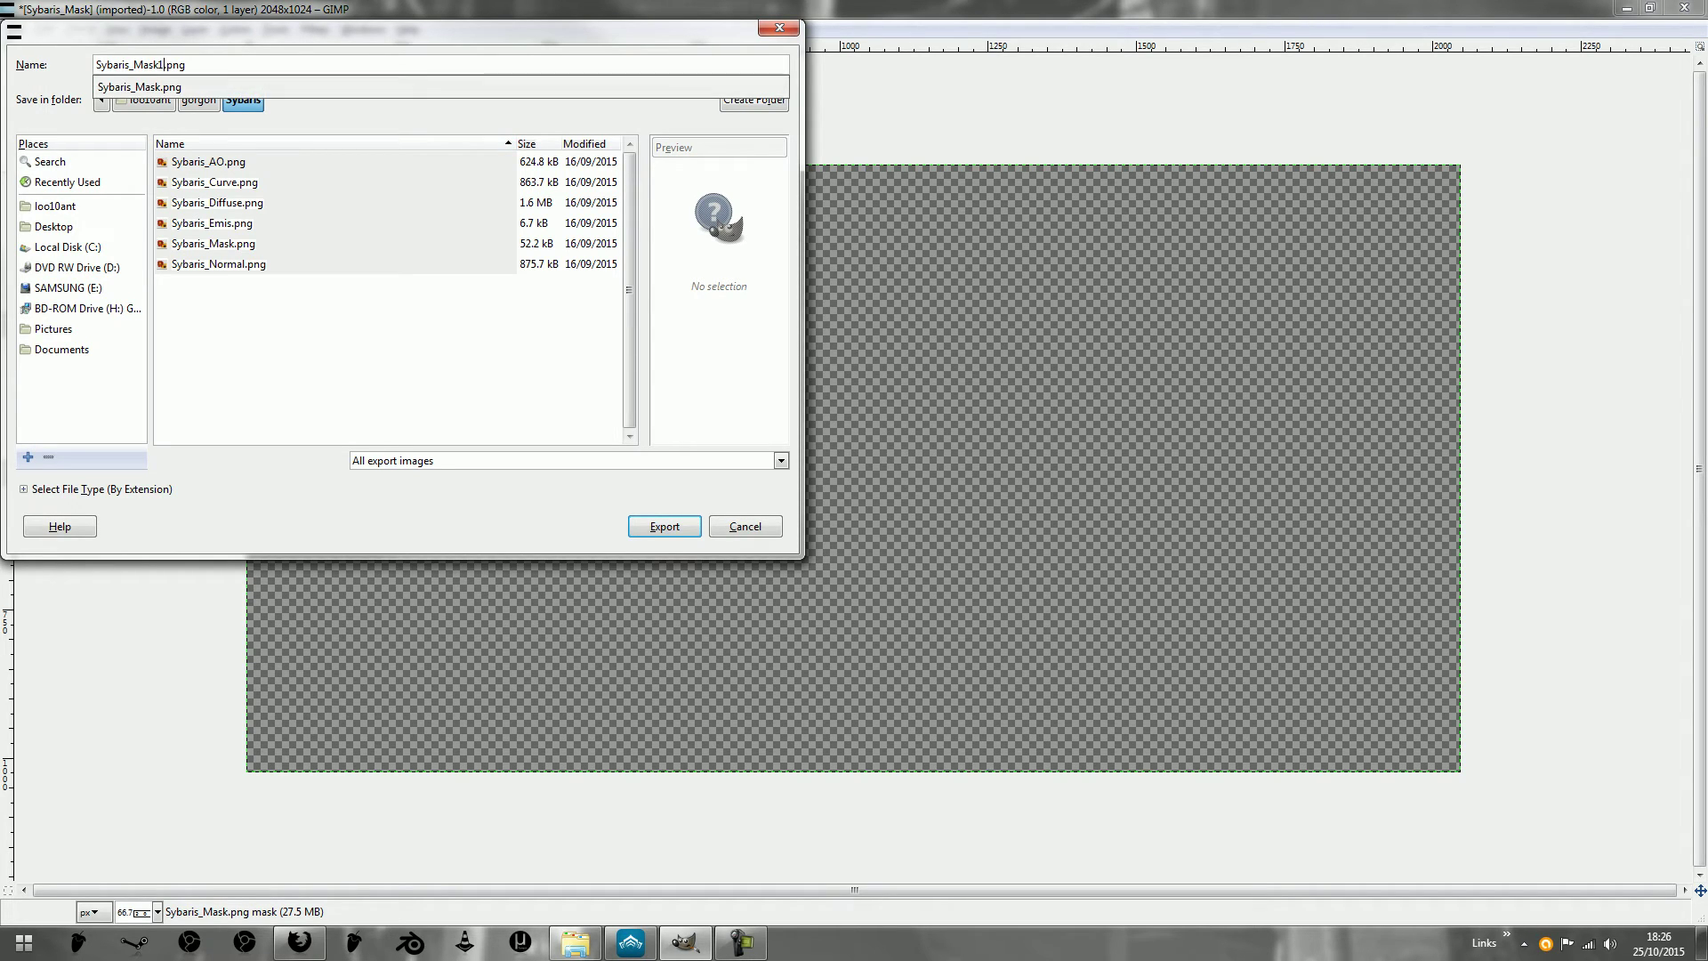
key(Escape)
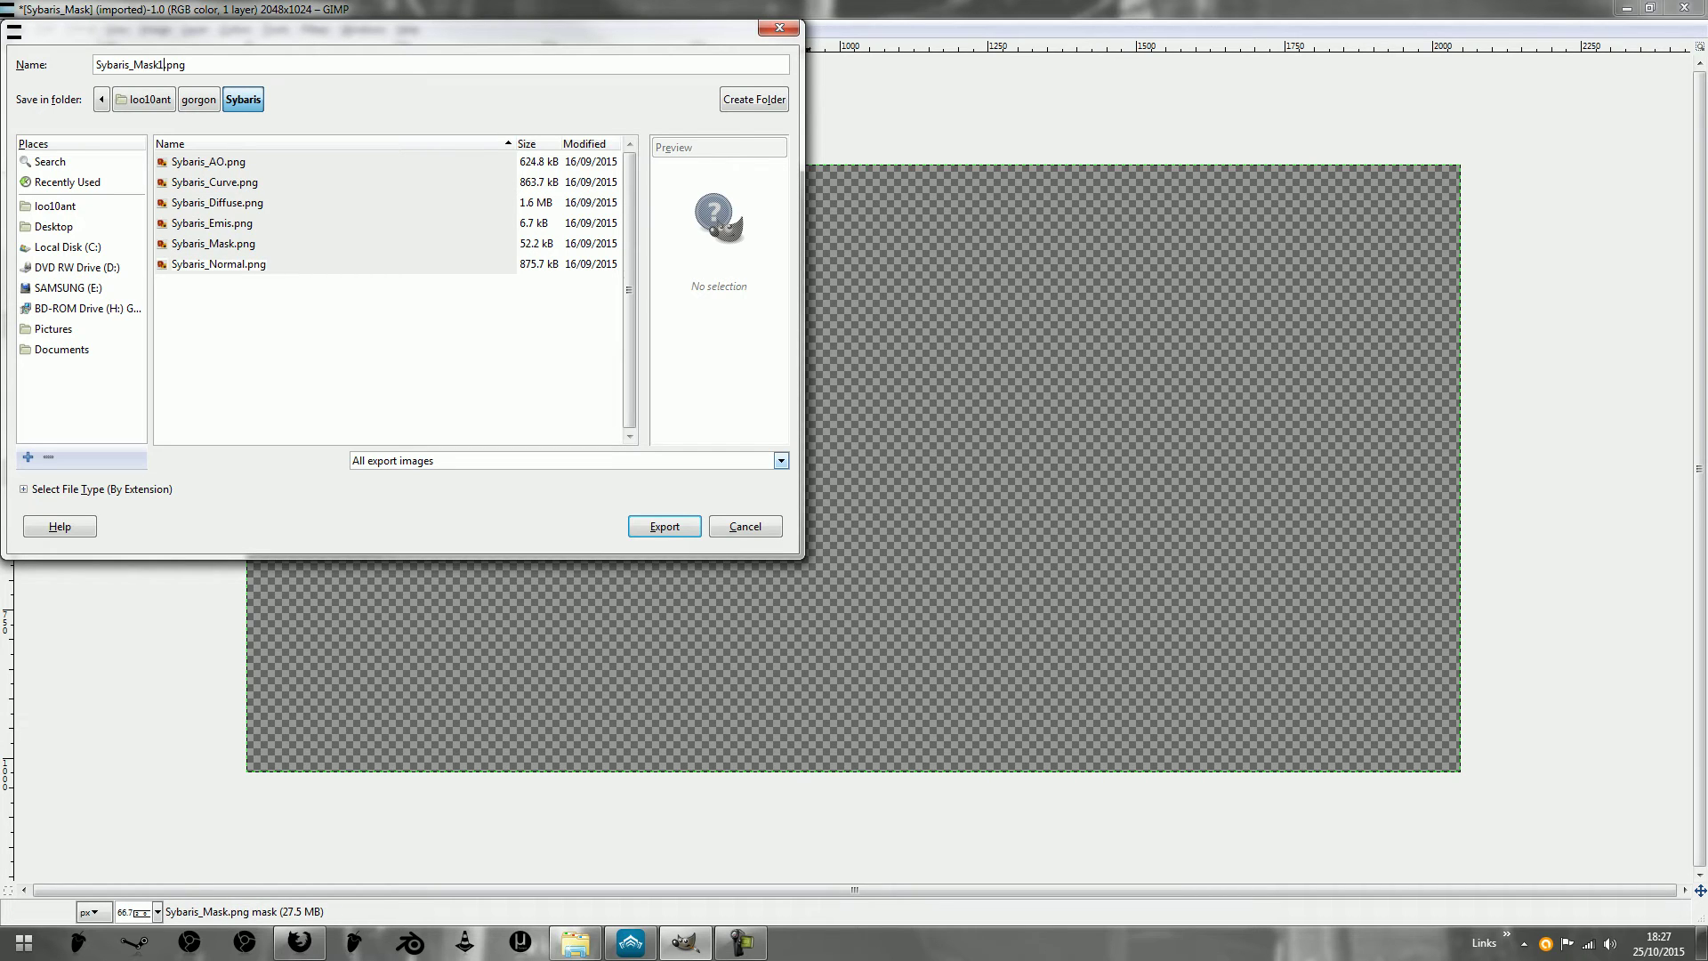
click(780, 459)
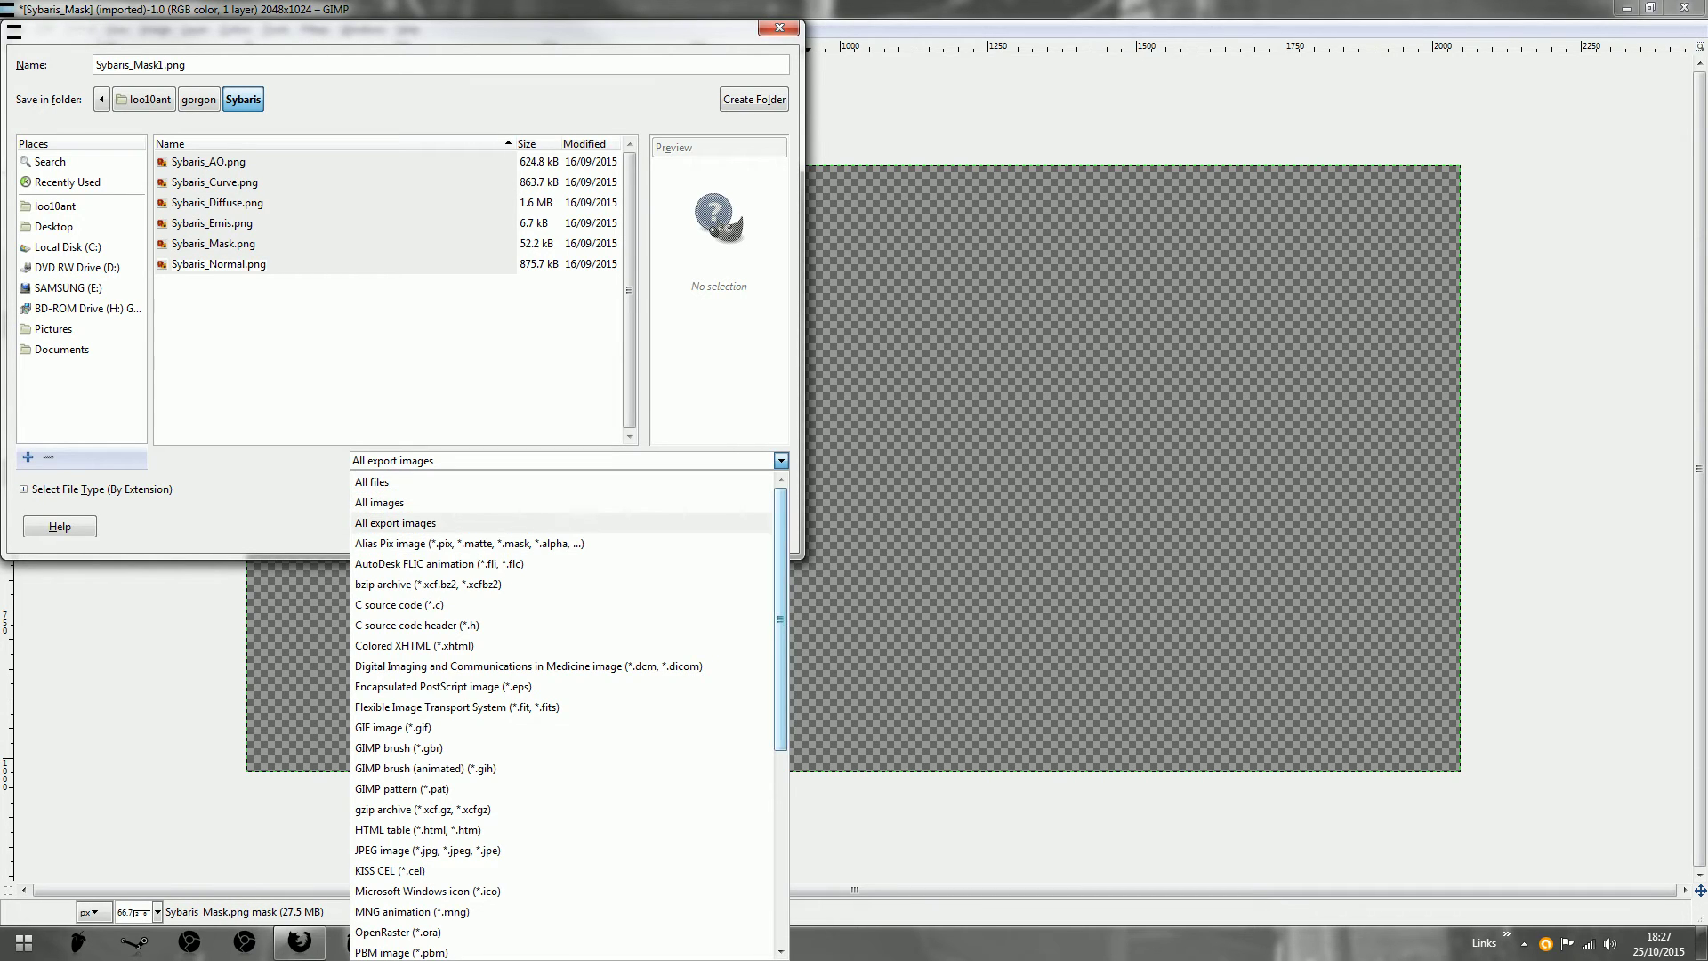
scroll(552, 723, down, 6)
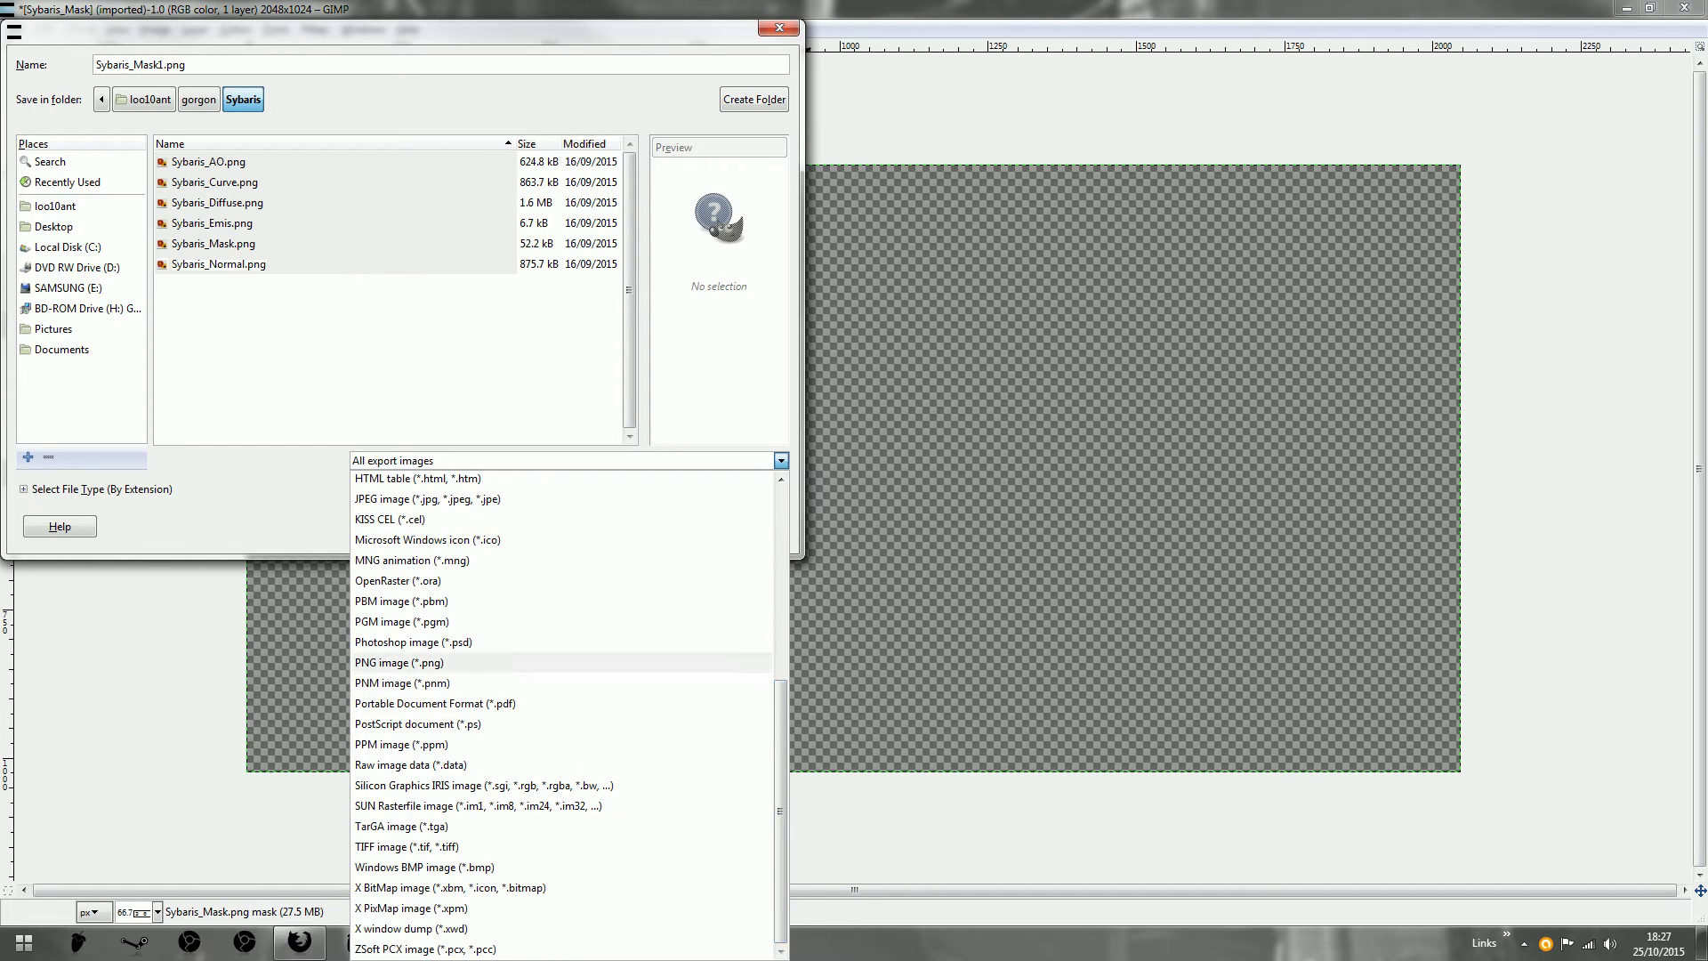
click(399, 661)
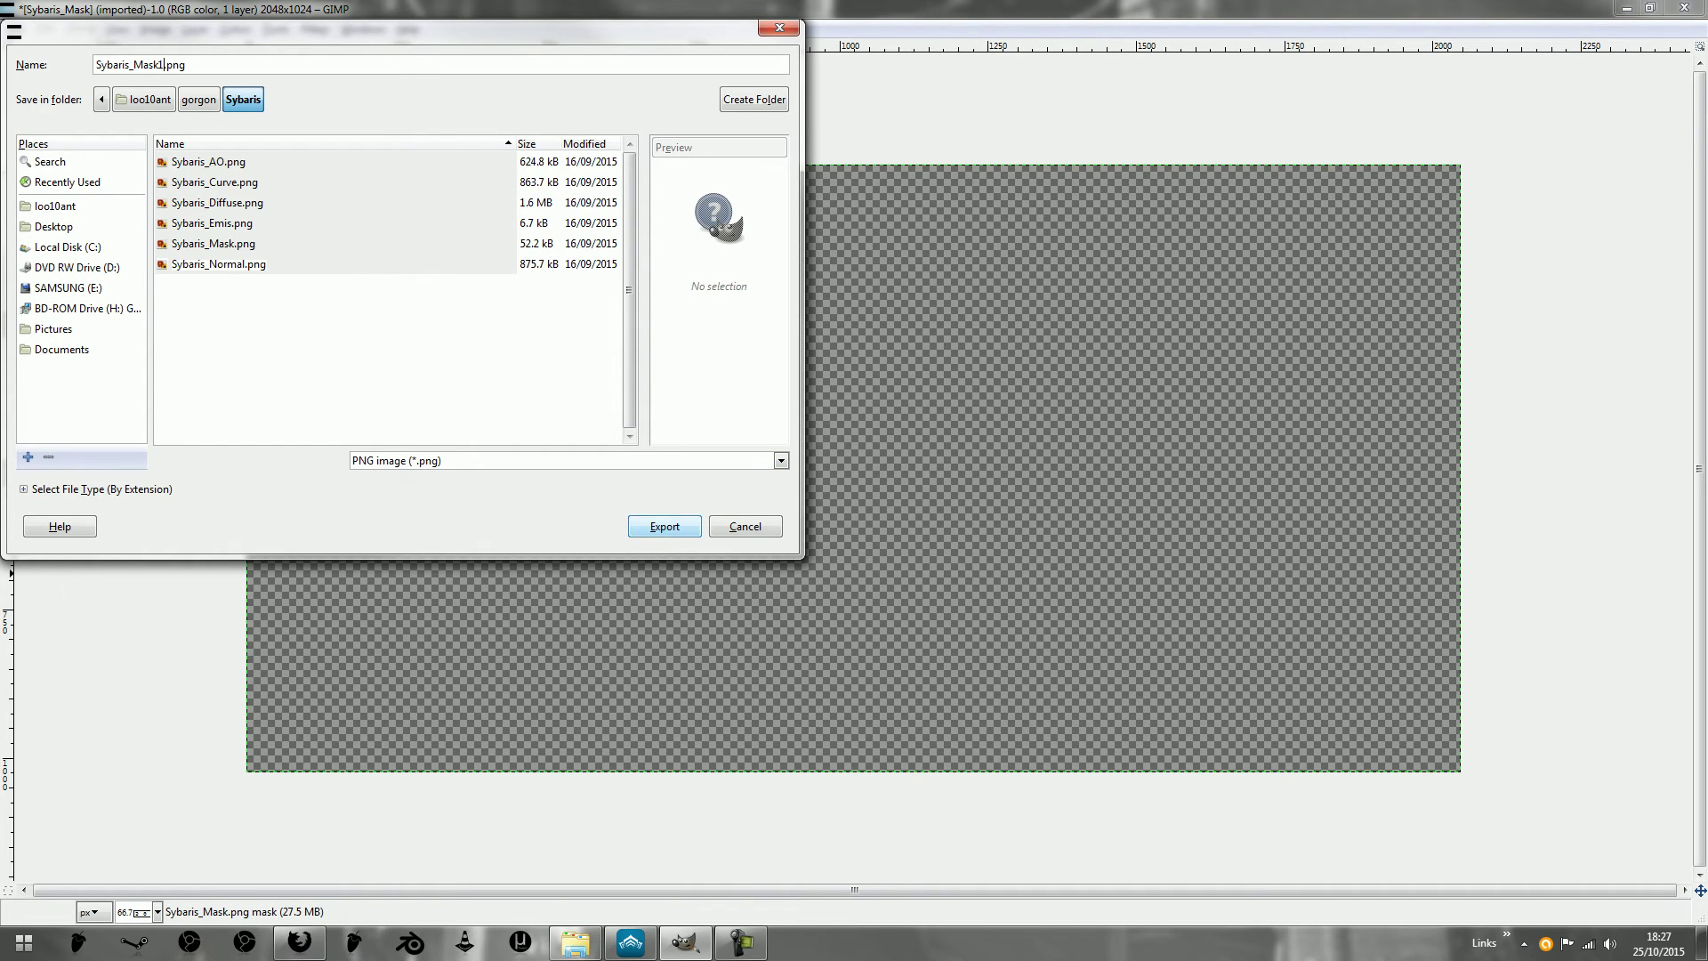
click(665, 526)
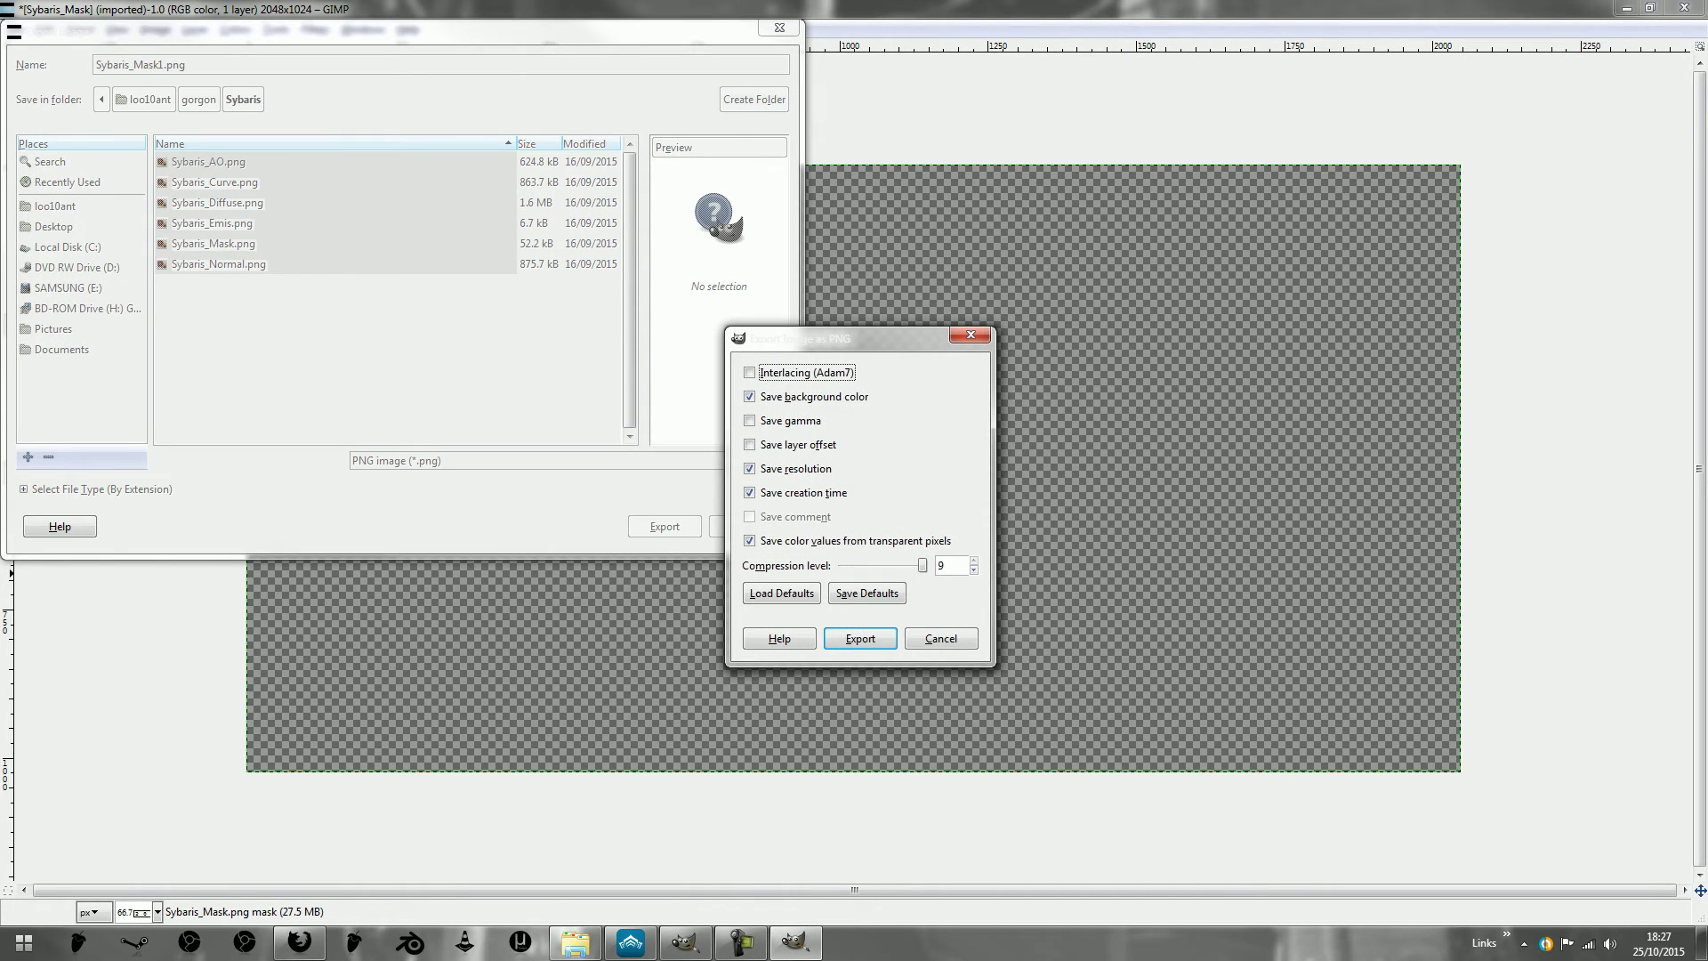
click(860, 638)
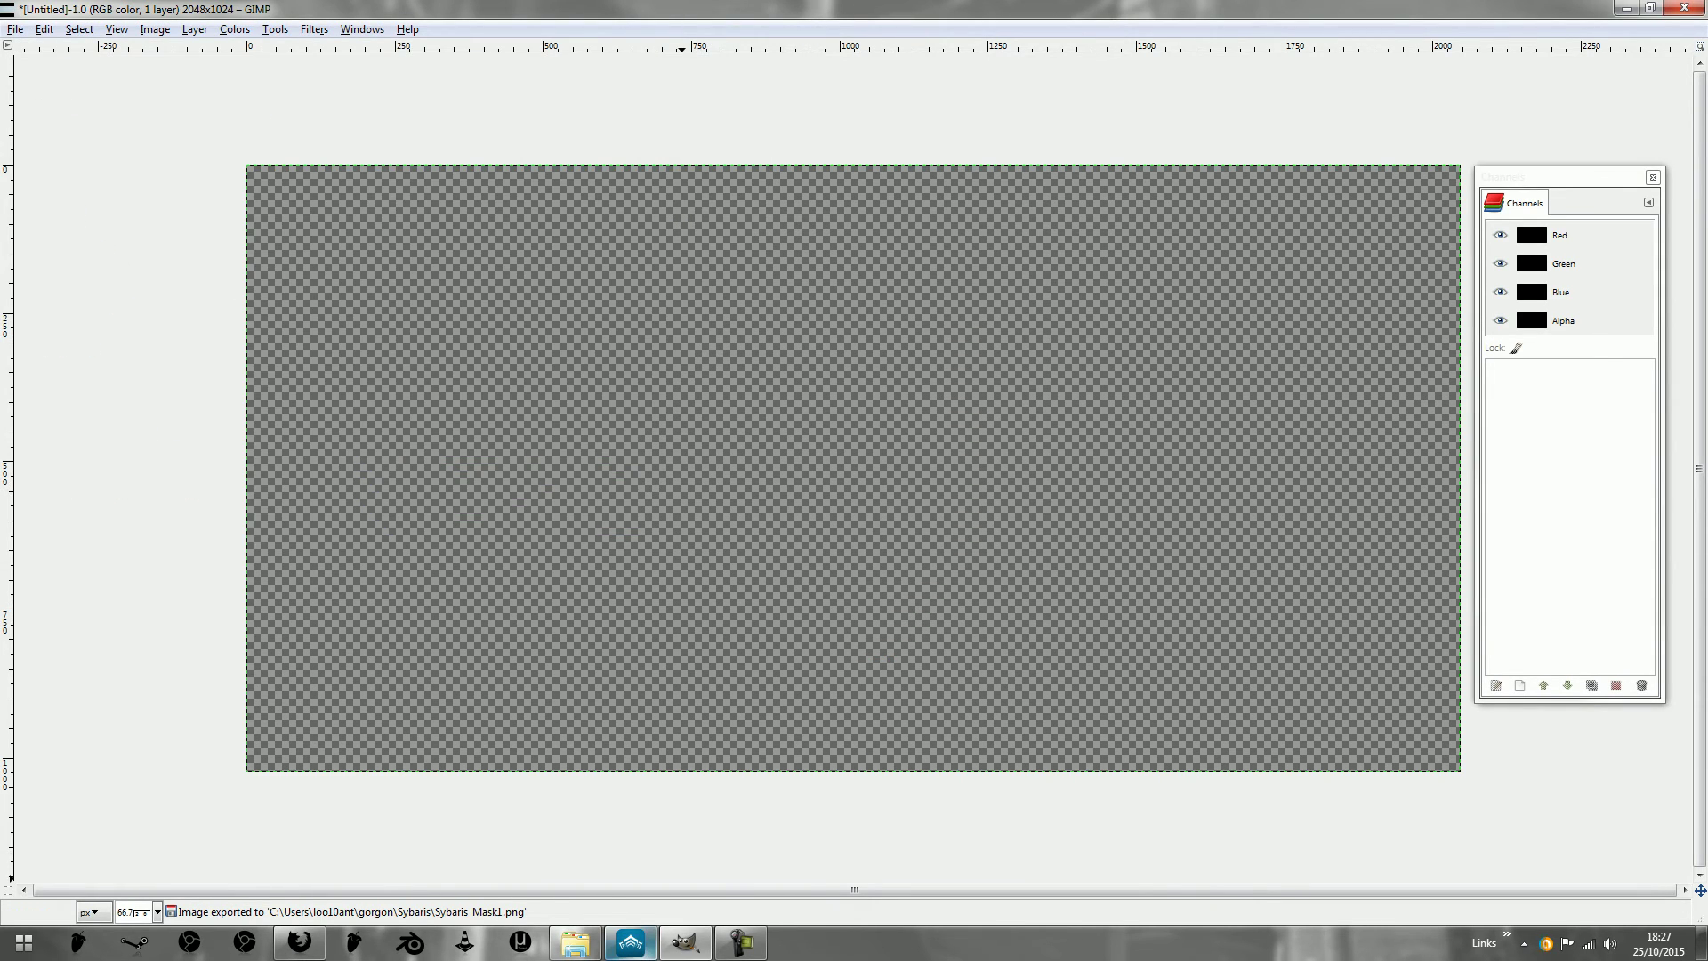
- Back in TennoGen, load Sybaris_Mask1.png as the rifle's tint mask
click(631, 942)
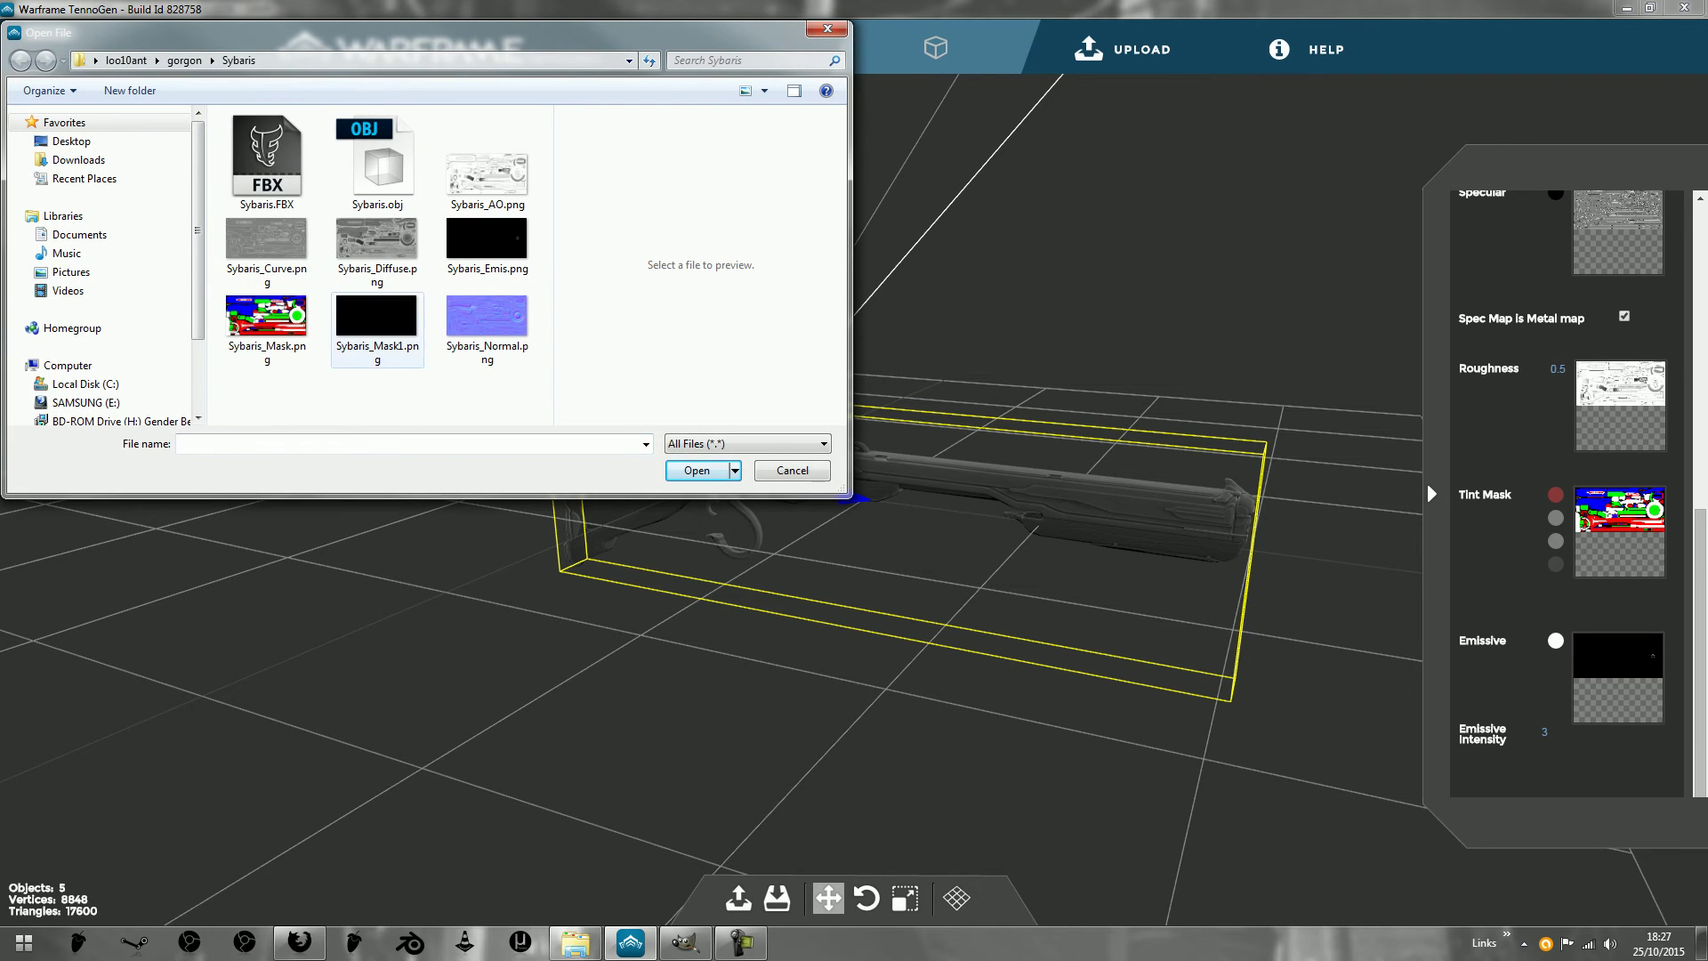
click(377, 320)
key(Return)
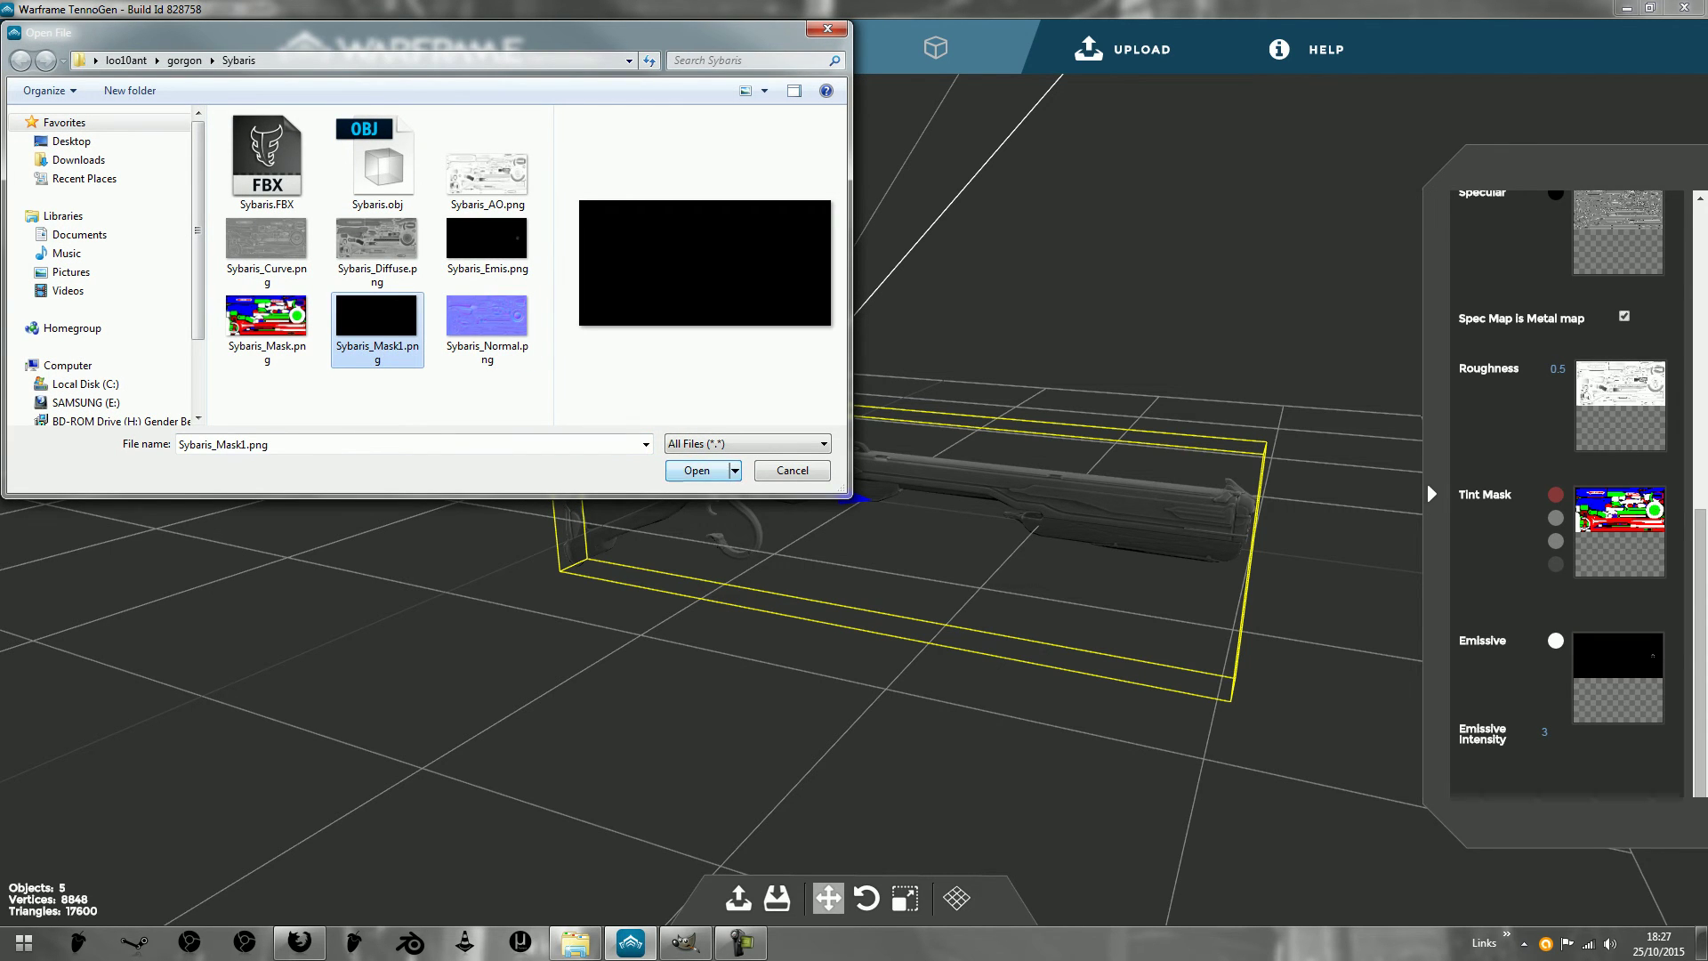
- Set the first three tint colours to bright red, deep red and black
click(1555, 494)
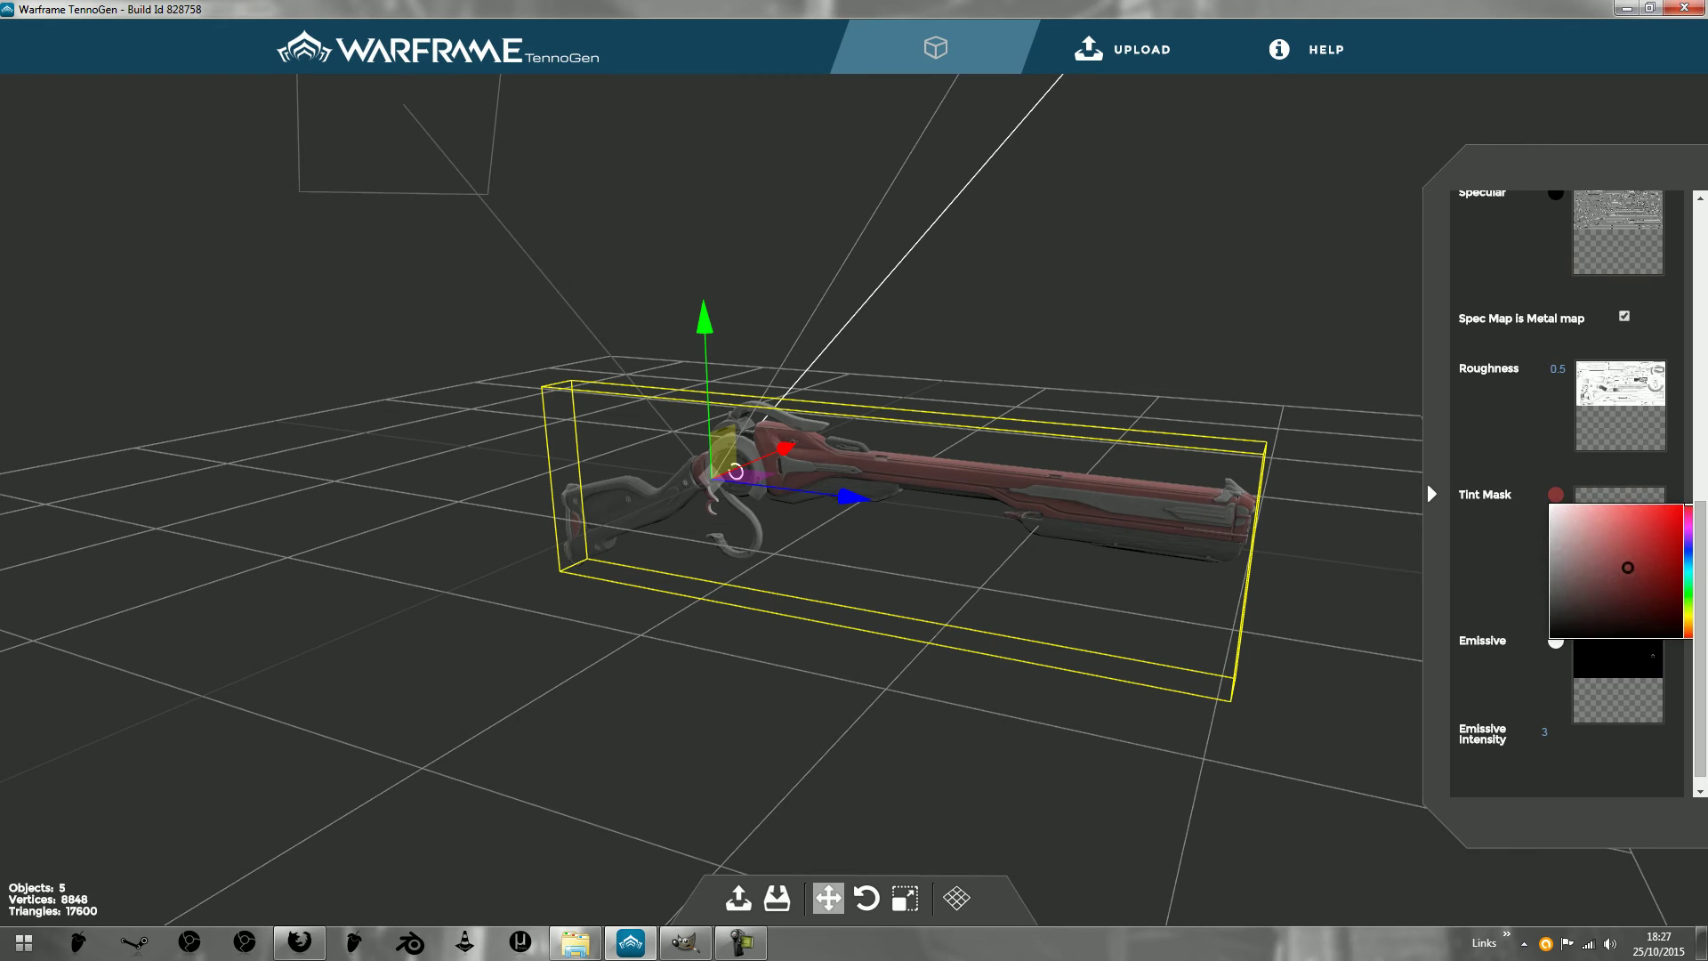
click(1684, 505)
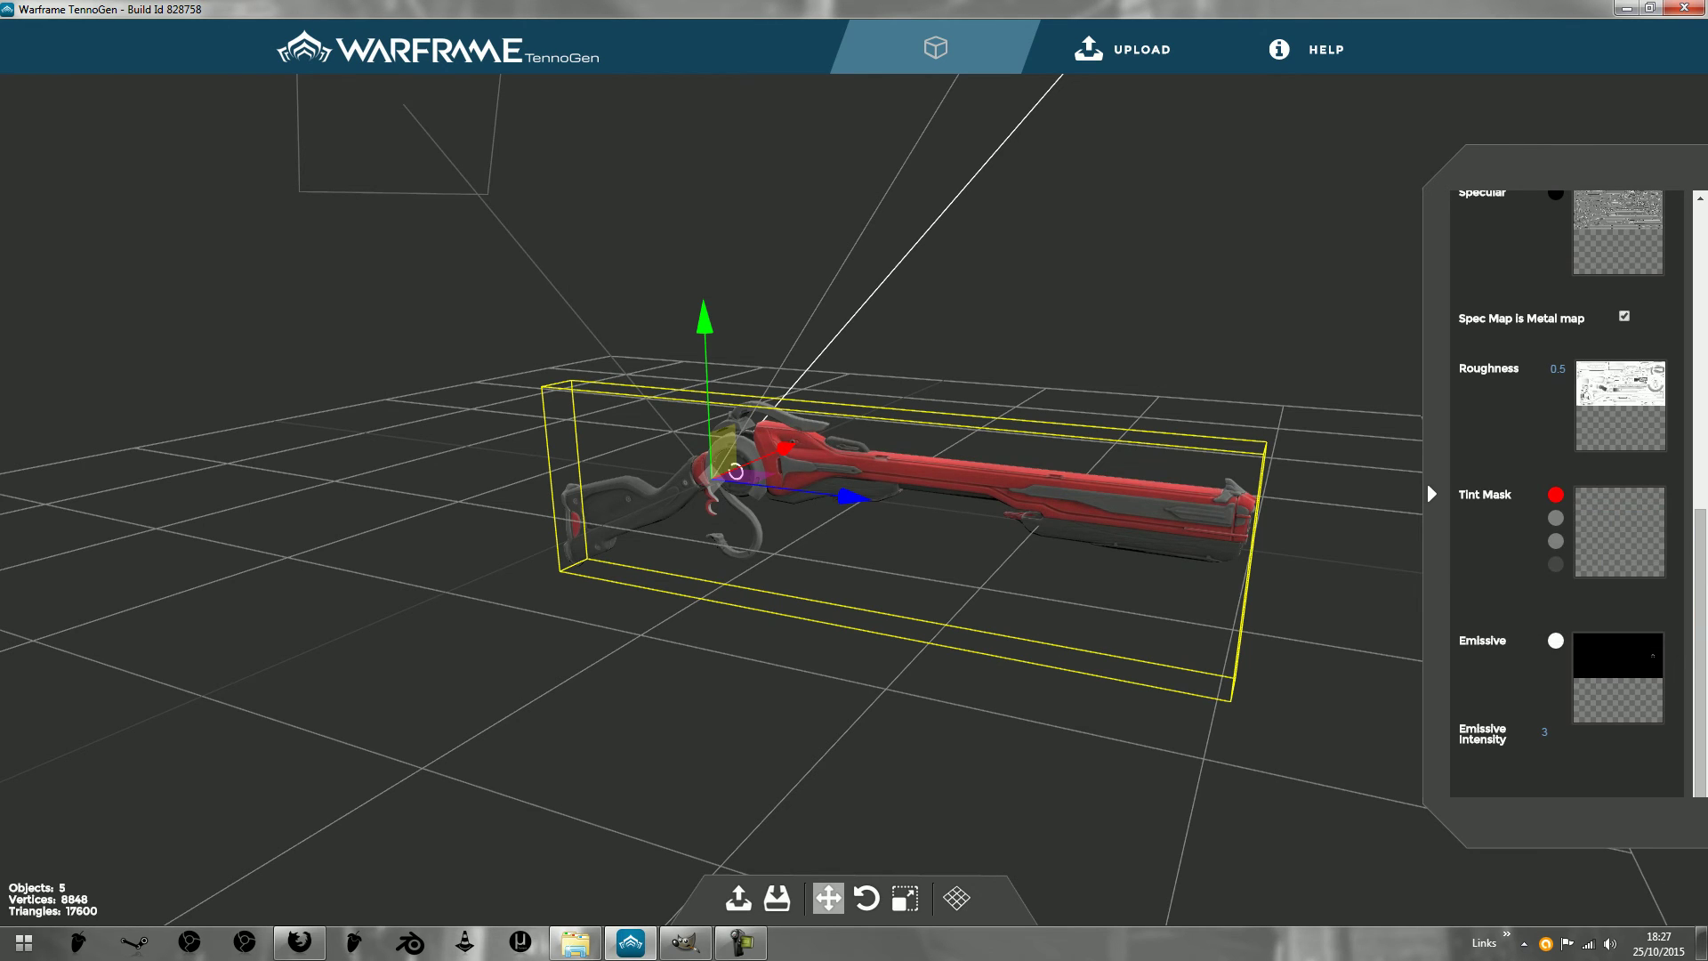
click(1555, 517)
mouse_move(1619, 566)
mouse_down()
mouse_move(1620, 610)
mouse_move(1664, 569)
mouse_move(1673, 661)
mouse_up()
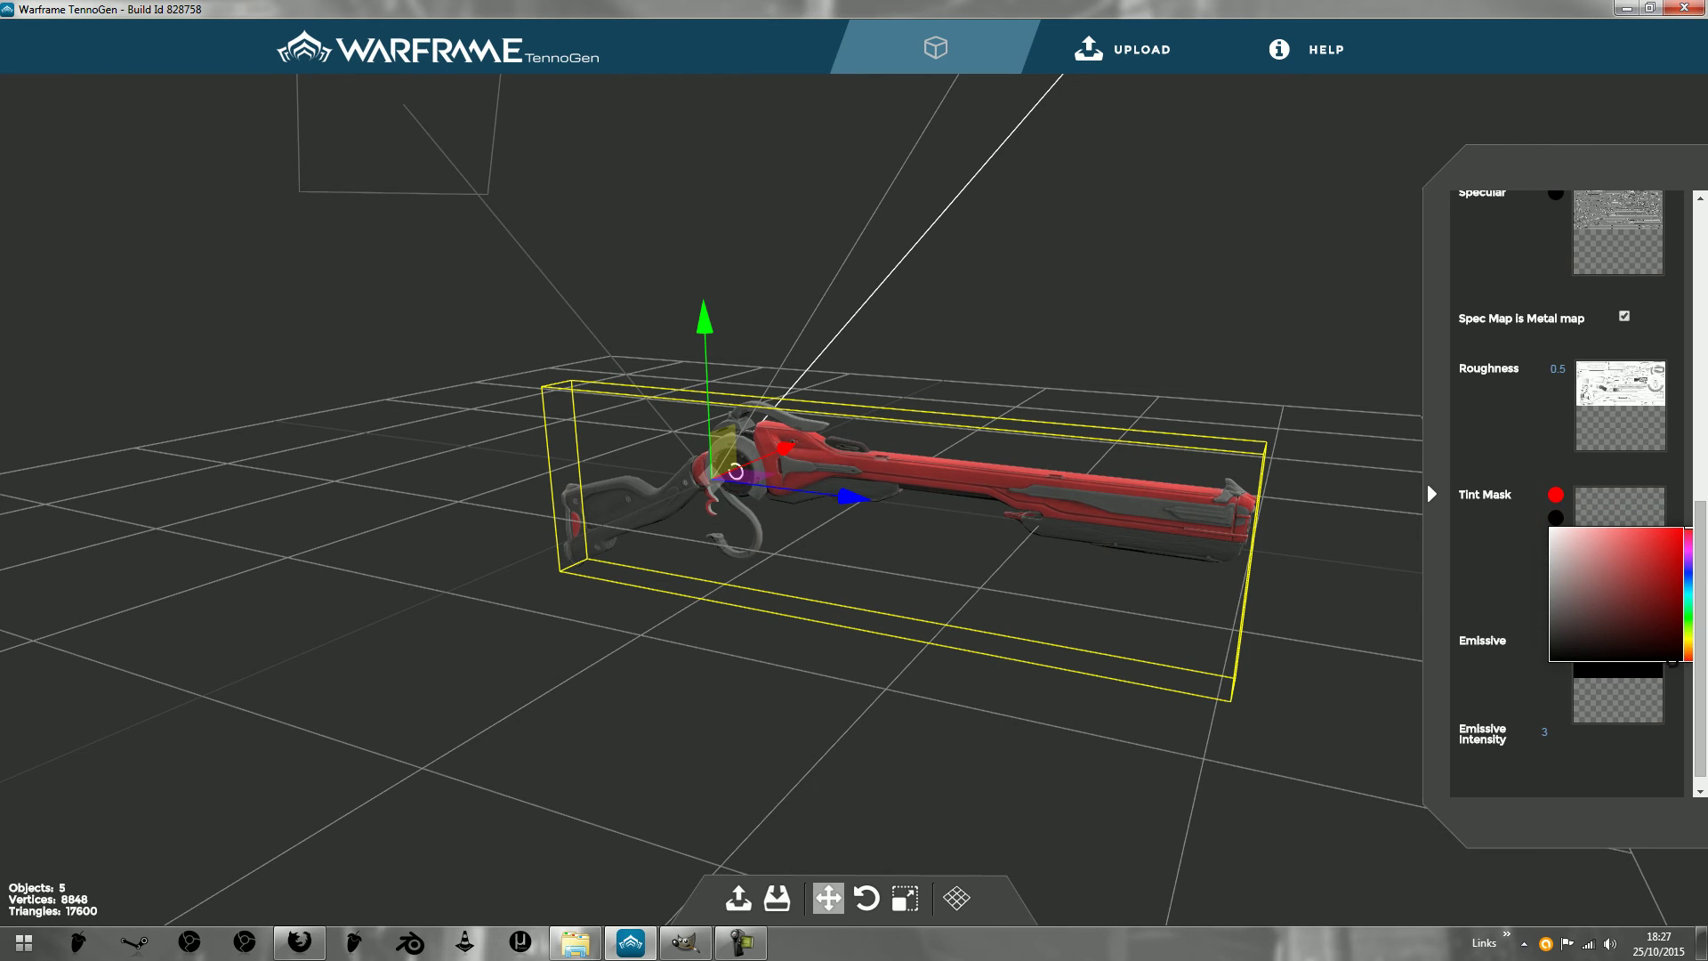
click(1555, 540)
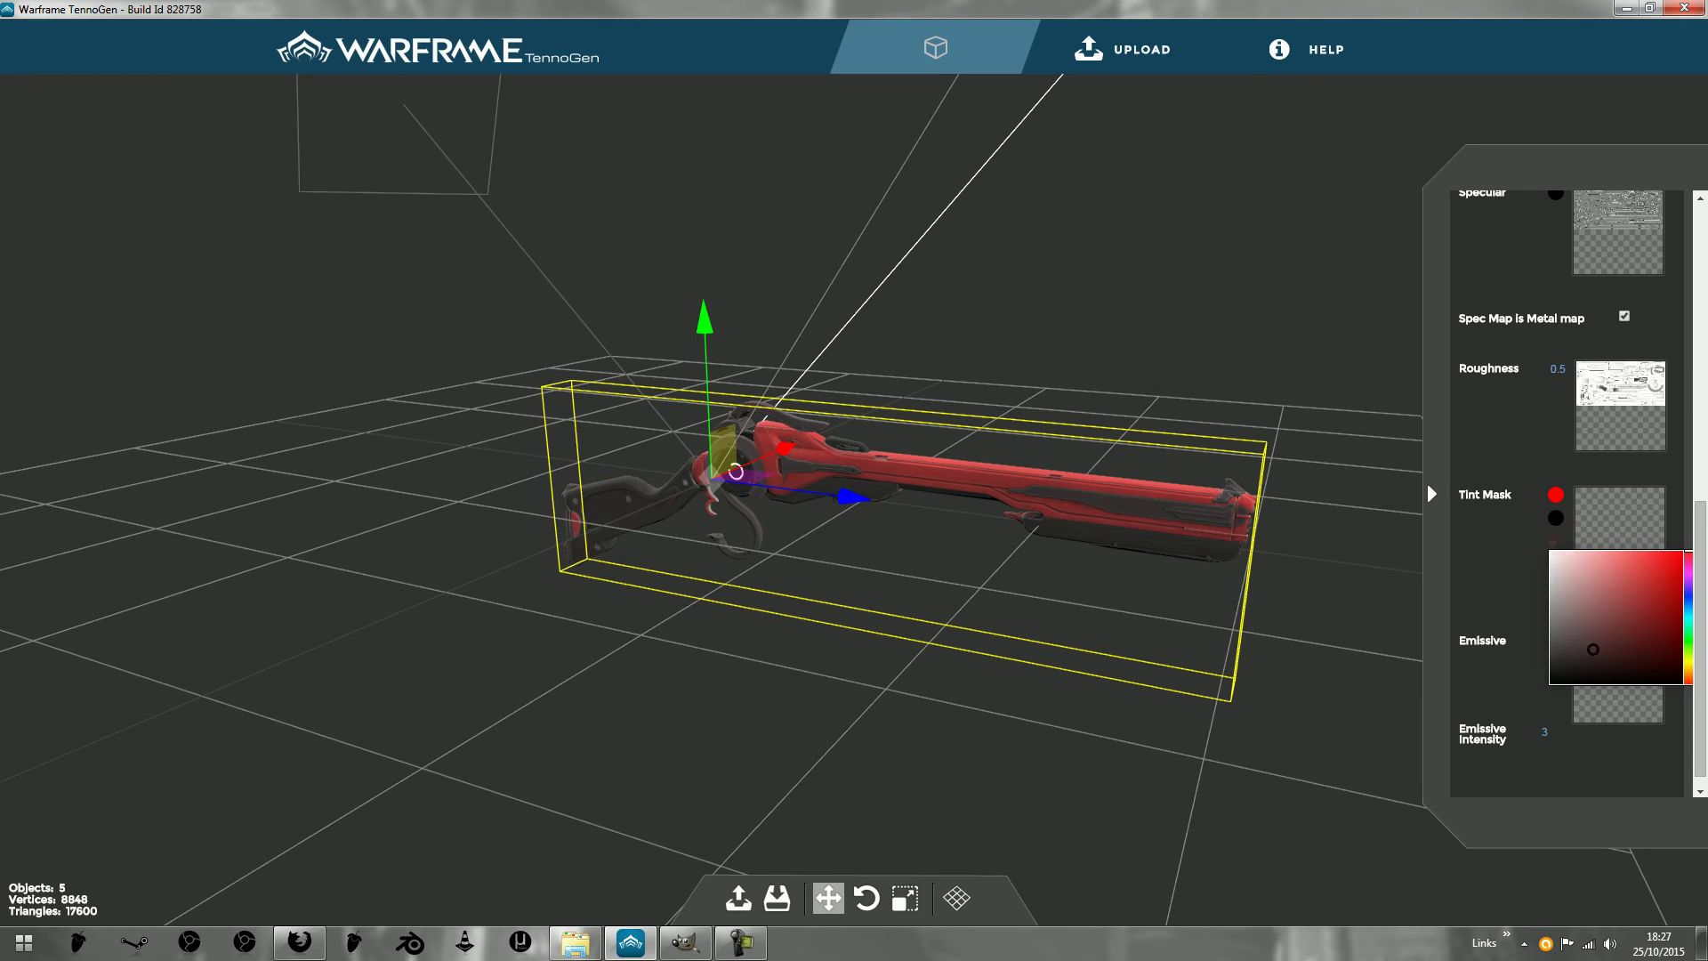
drag(890, 676, 1383, 676)
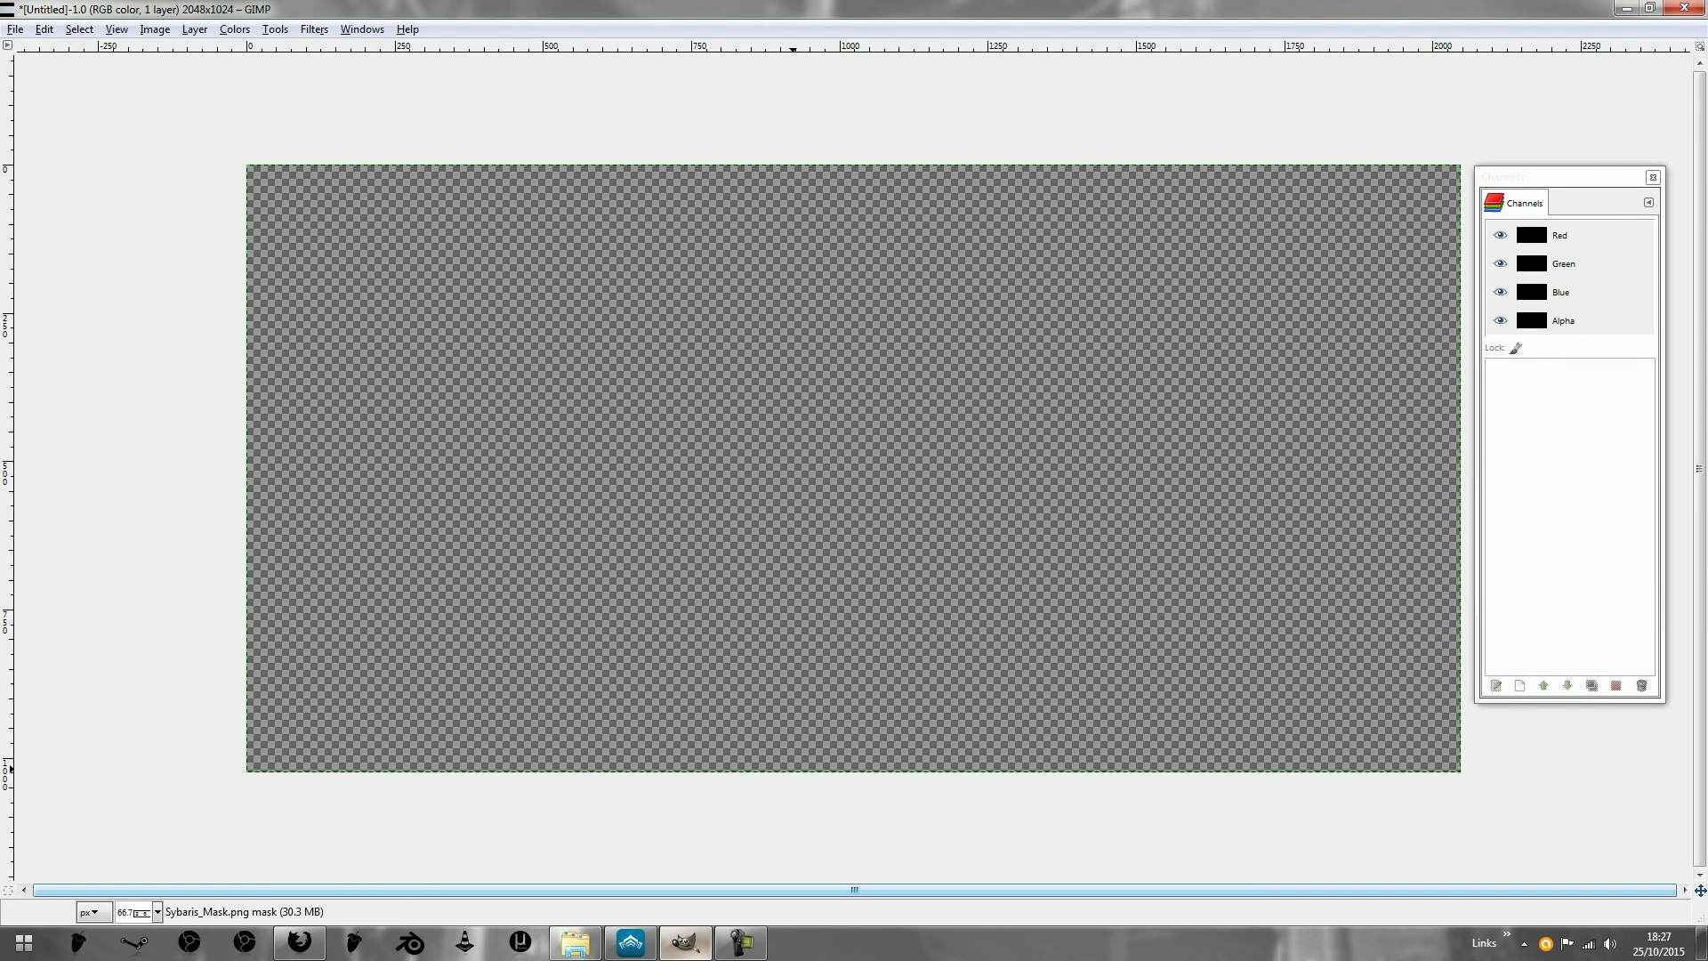
- Activate the Channels panel in GIMP, then return focus to the image canvas
click(1559, 235)
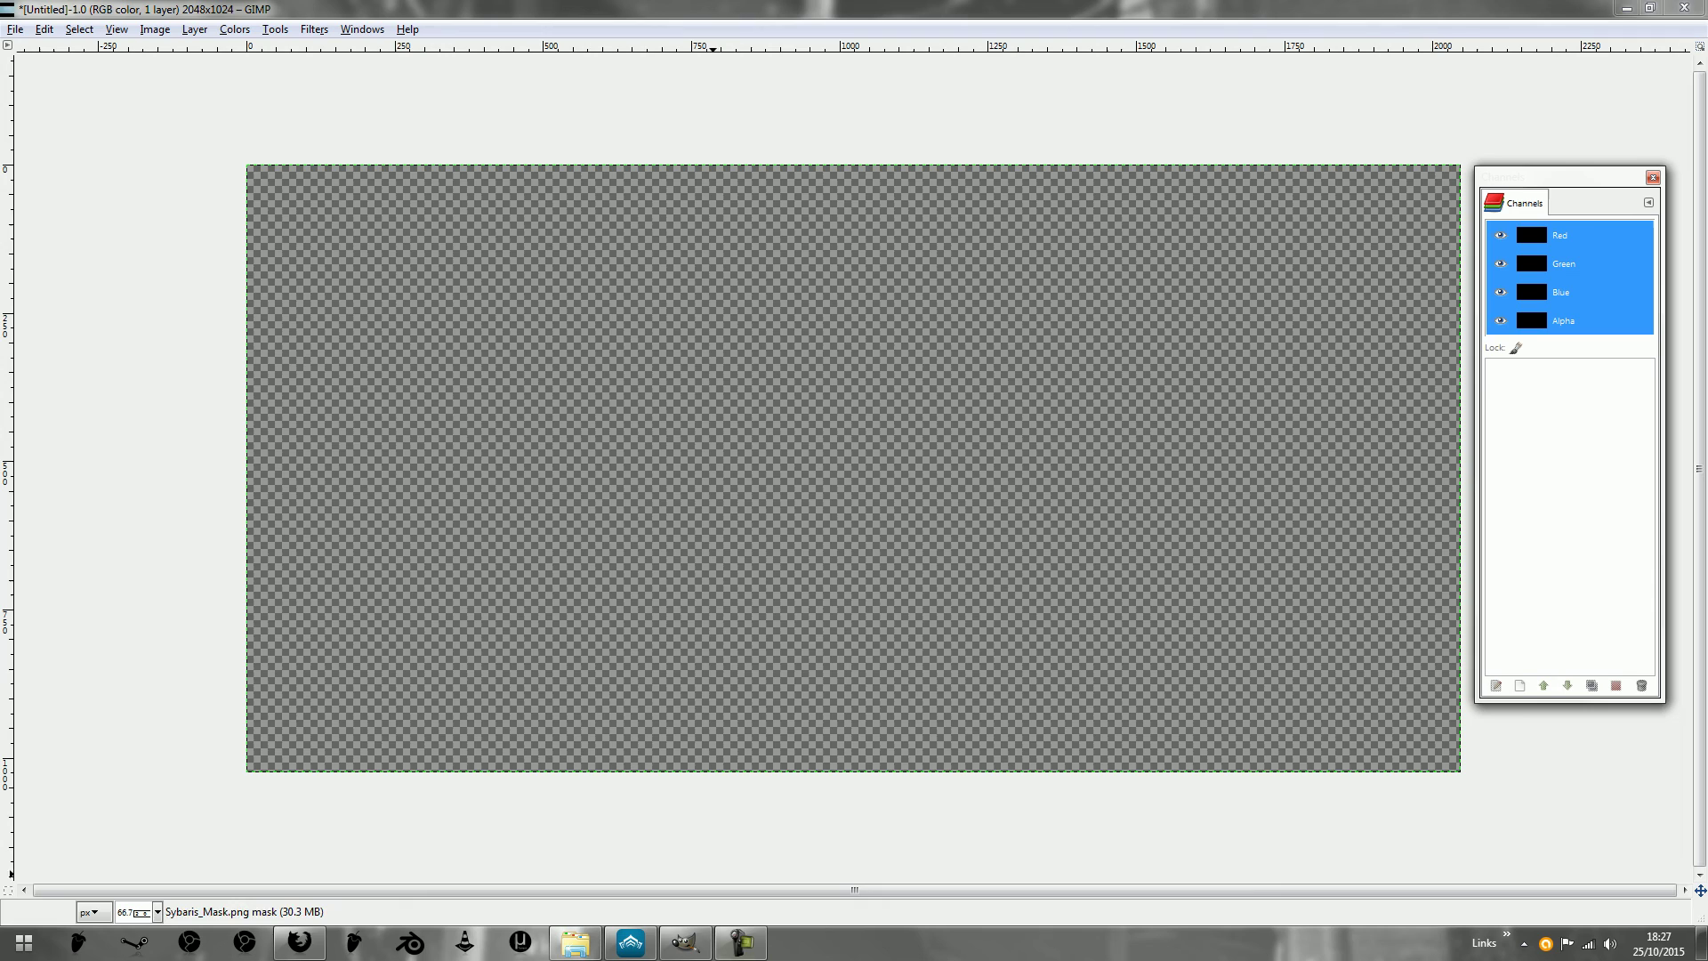
click(743, 878)
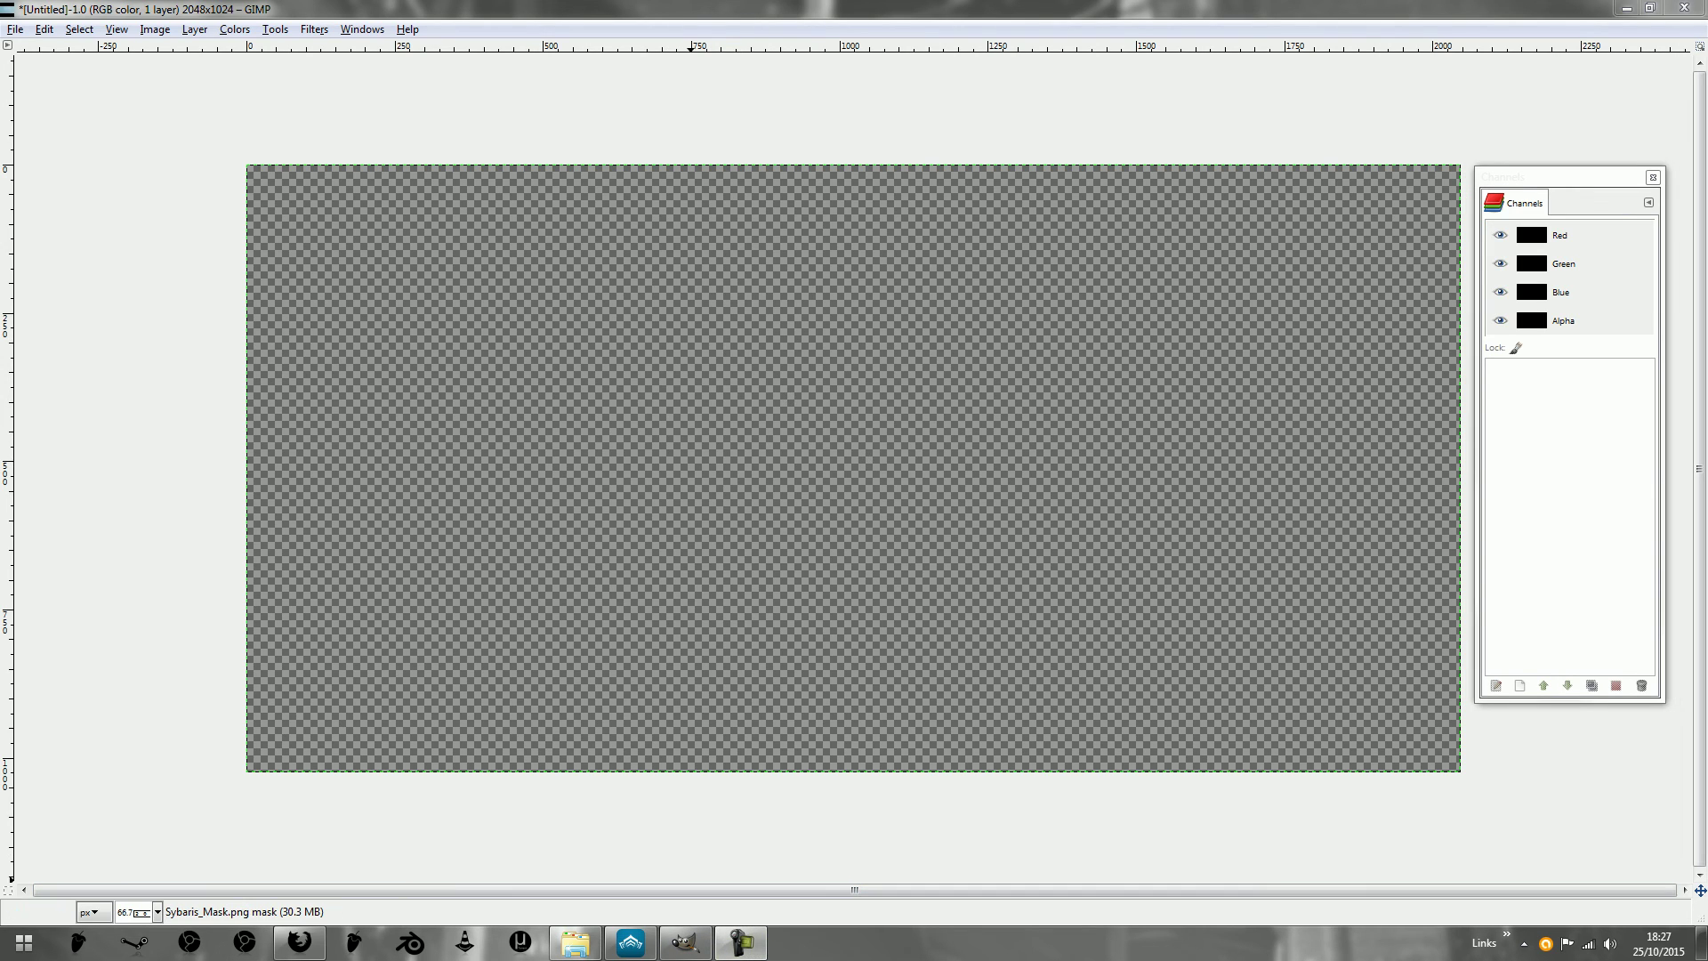